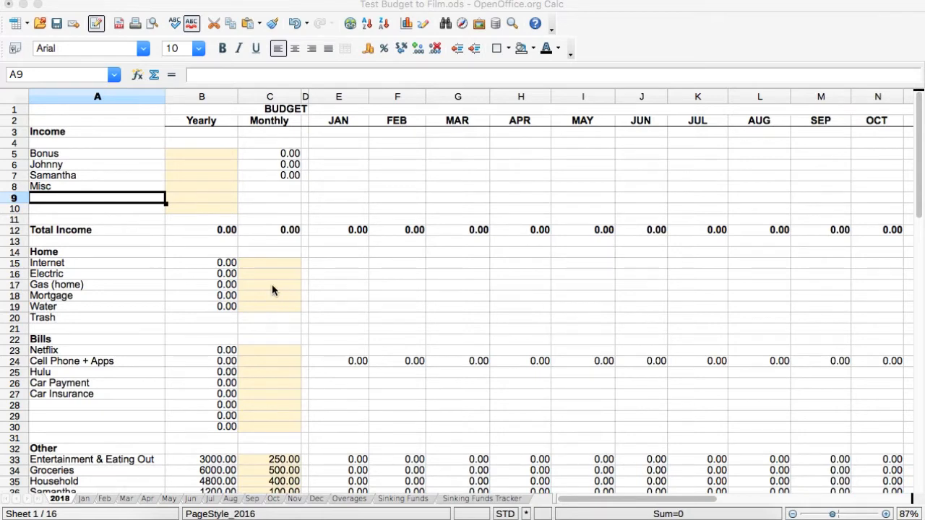
- Review the Income, Home, Bills and Other categories on the 2018 sheet, ending on January's Entertainment & Eating Out cell
scroll(272, 284, "down", 1)
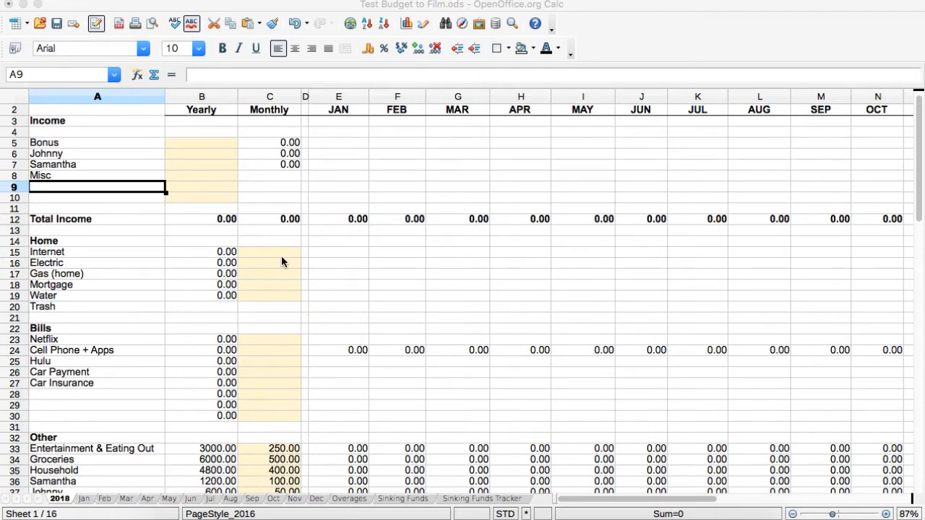
scroll(281, 262, "down", 3)
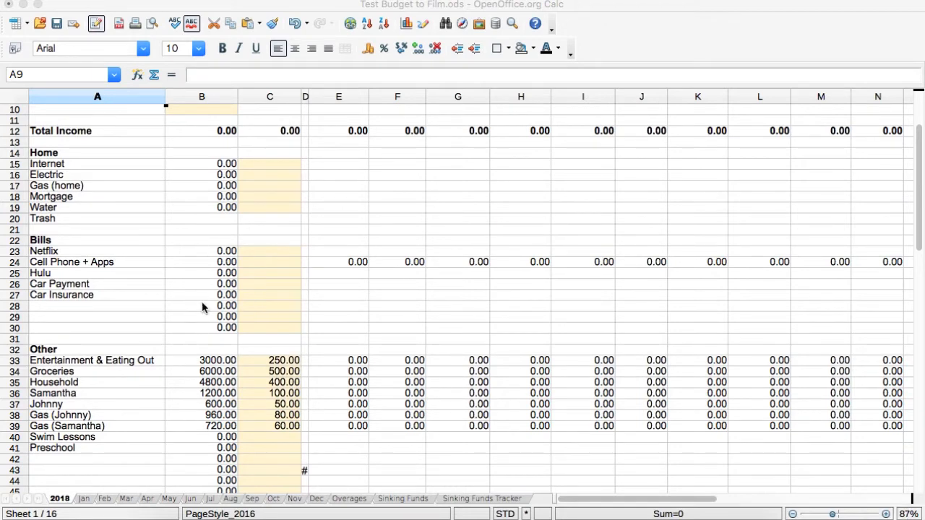
scroll(203, 307, "down", 2)
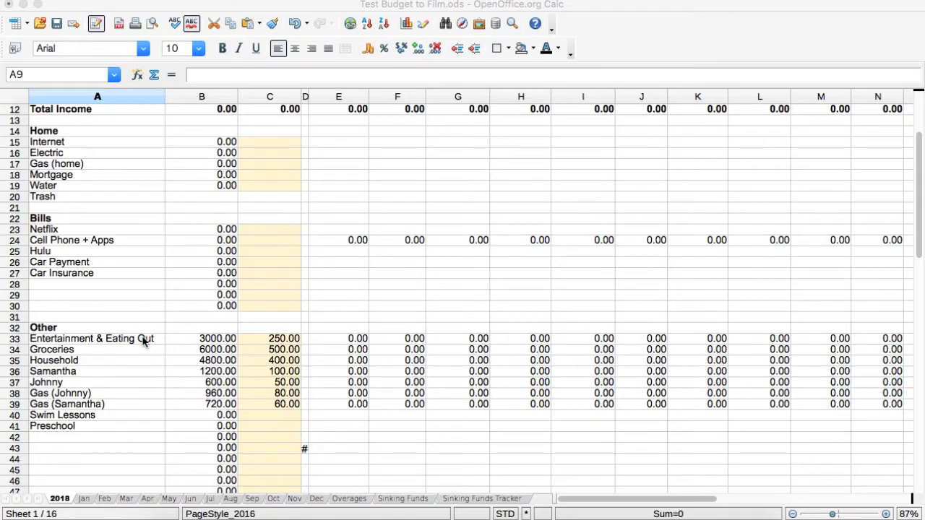
left_click(340, 341)
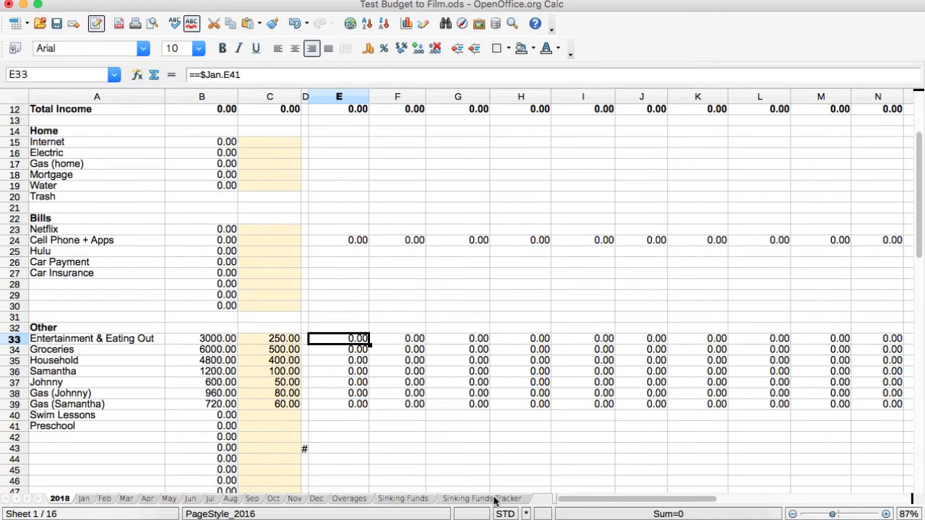
- Examine the Sinking Funds sheet's monthly contributions, Actual Spending section, savings totals and the formula behind the total Remaining Bal
left_click(395, 498)
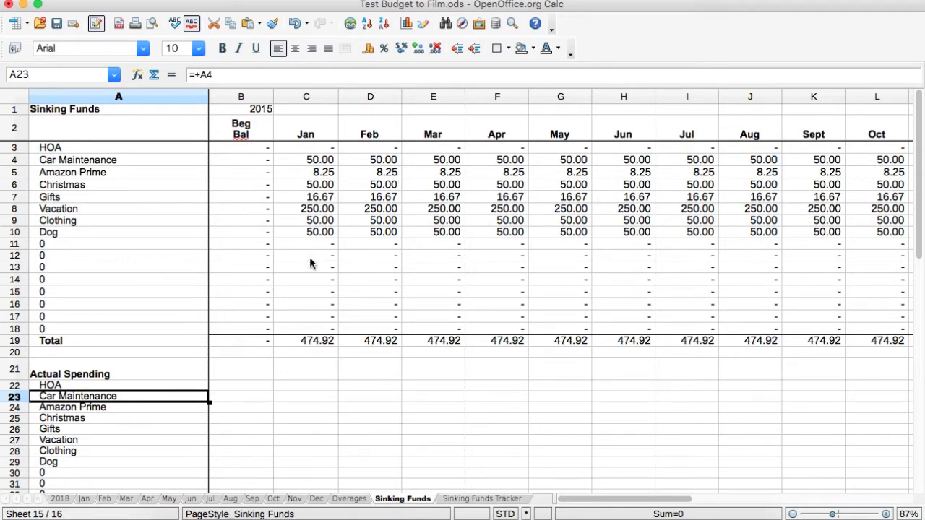
scroll(309, 254, "down", 3)
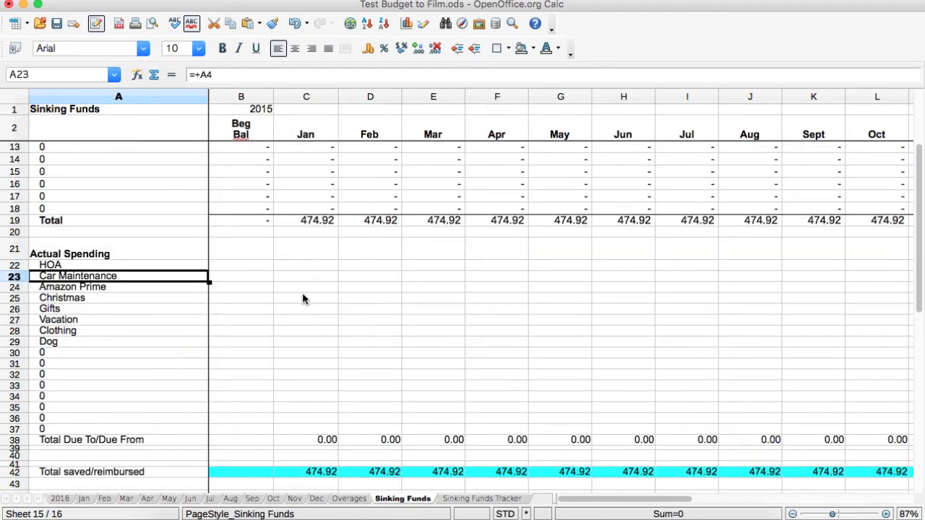
scroll(290, 369, "up", 3)
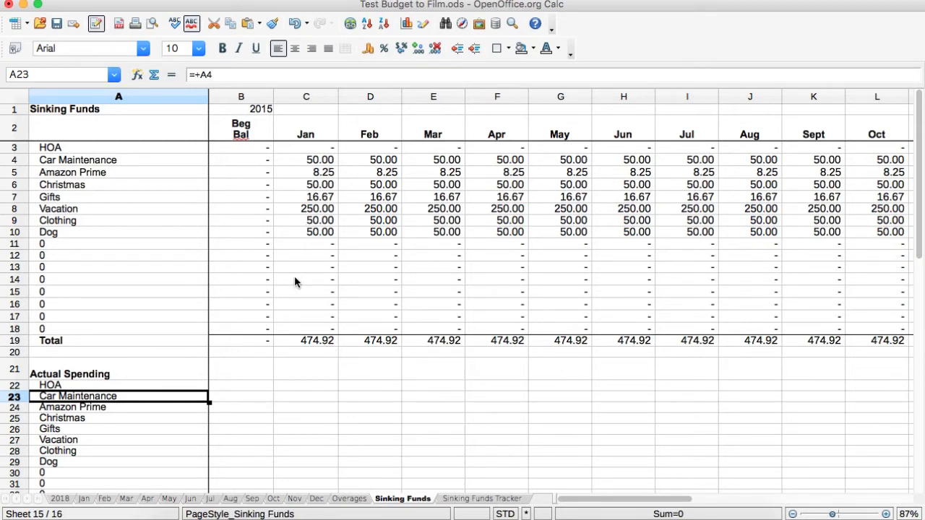
scroll(366, 390, "down", 5)
scroll(366, 390, "right", 2)
scroll(366, 390, "right", 7)
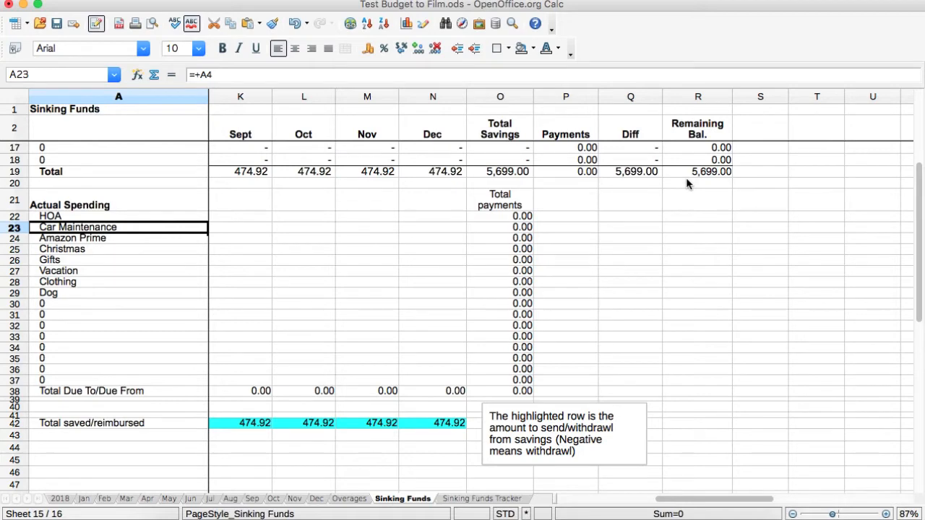
scroll(307, 281, "left", 9)
scroll(307, 281, "up", 5)
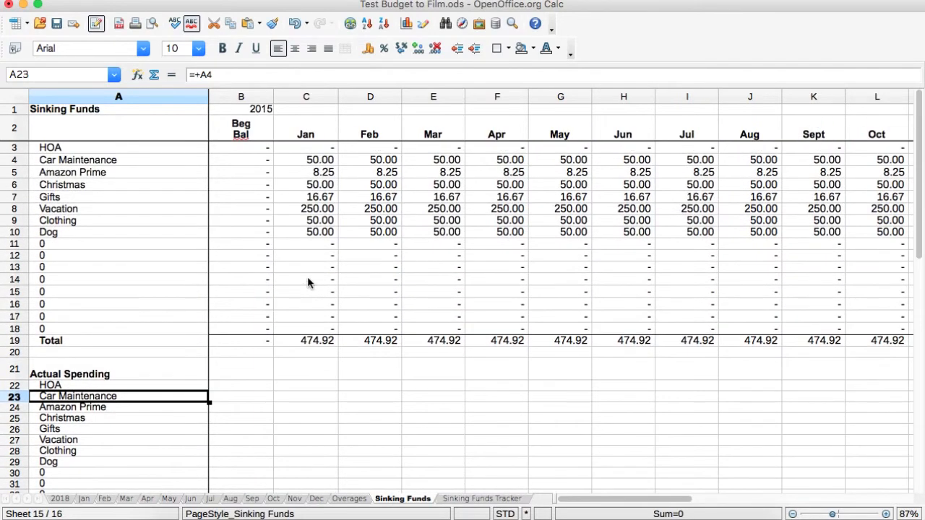
scroll(629, 369, "right", 8)
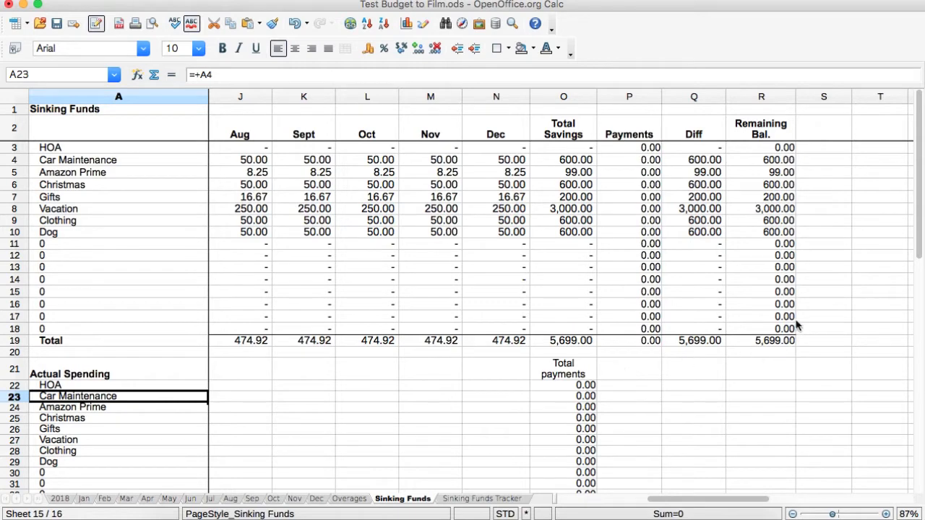
left_click(751, 344)
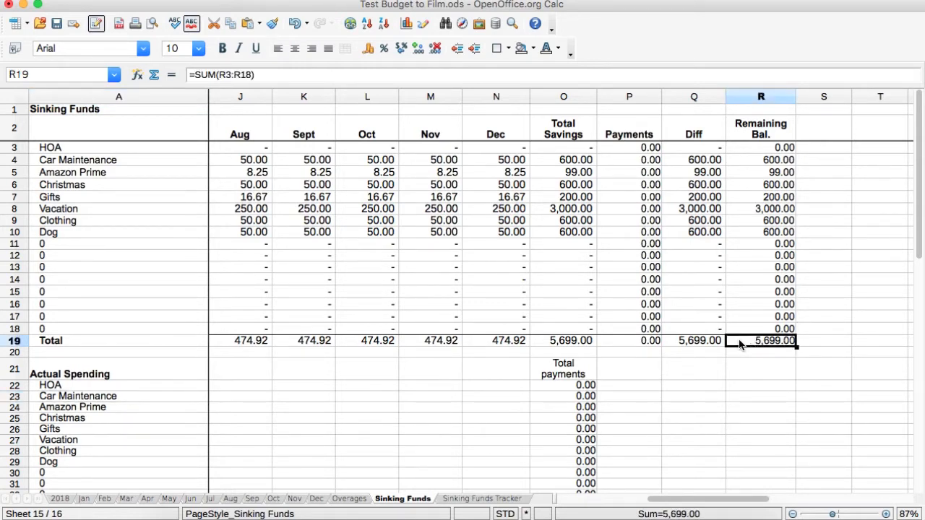
scroll(738, 344, "left", 5)
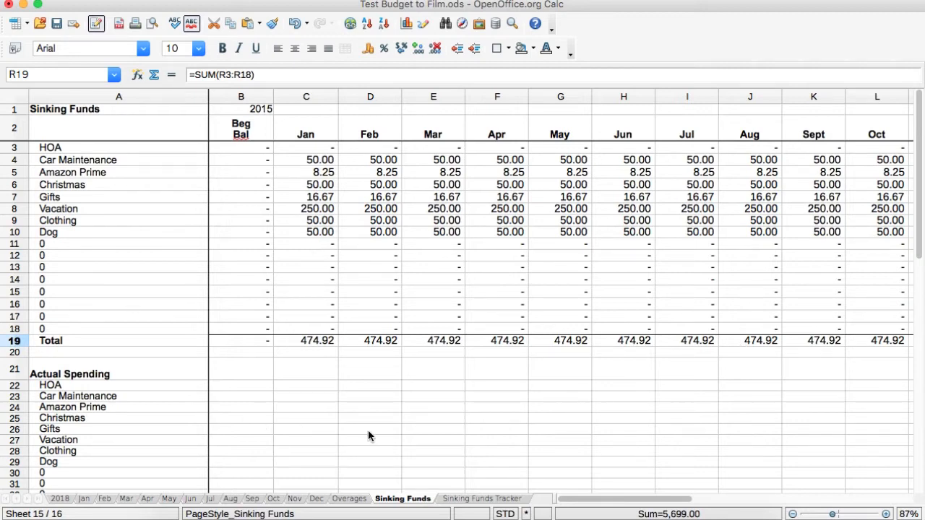
- Review the fund table on the Sinking Funds Tracker sheet and move its pie chart up to just below the Grand Total row
left_click(498, 499)
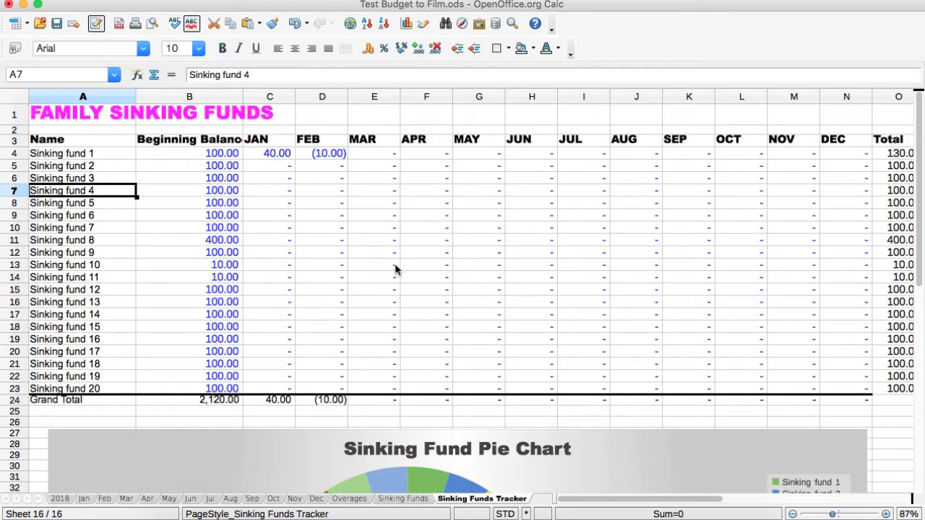
scroll(332, 251, "down", 5)
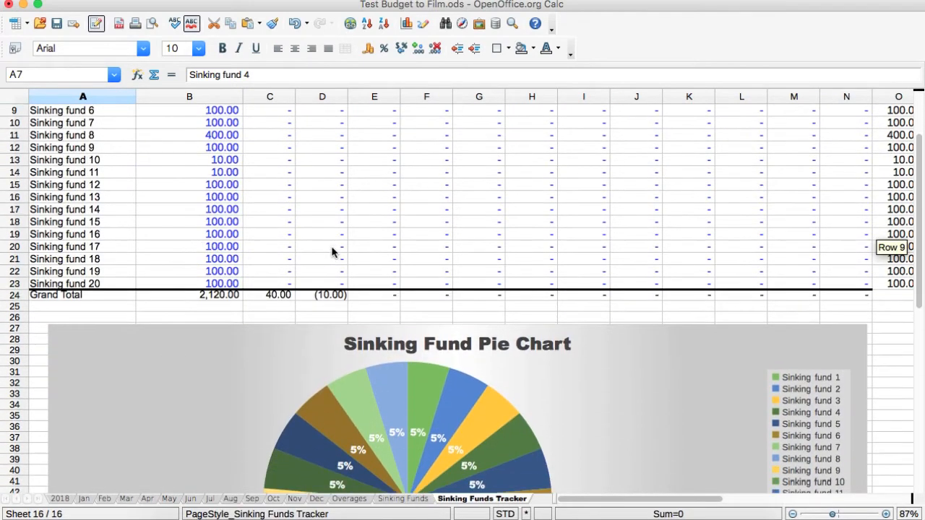
scroll(332, 251, "up", 2)
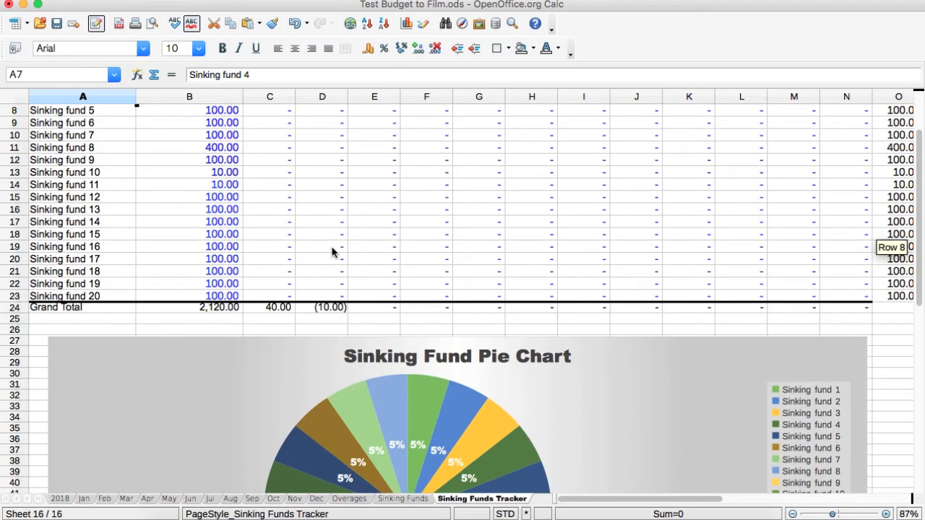
scroll(332, 251, "up", 2)
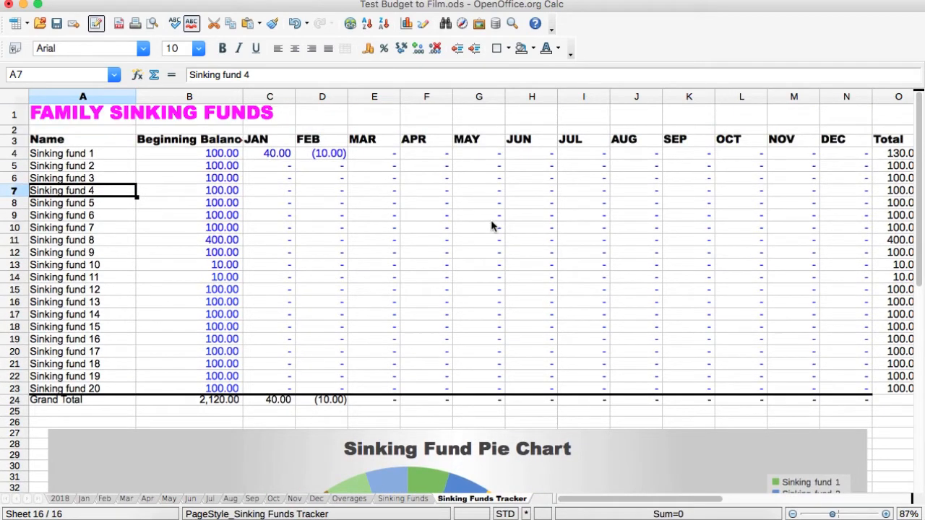
scroll(492, 221, "down", 5)
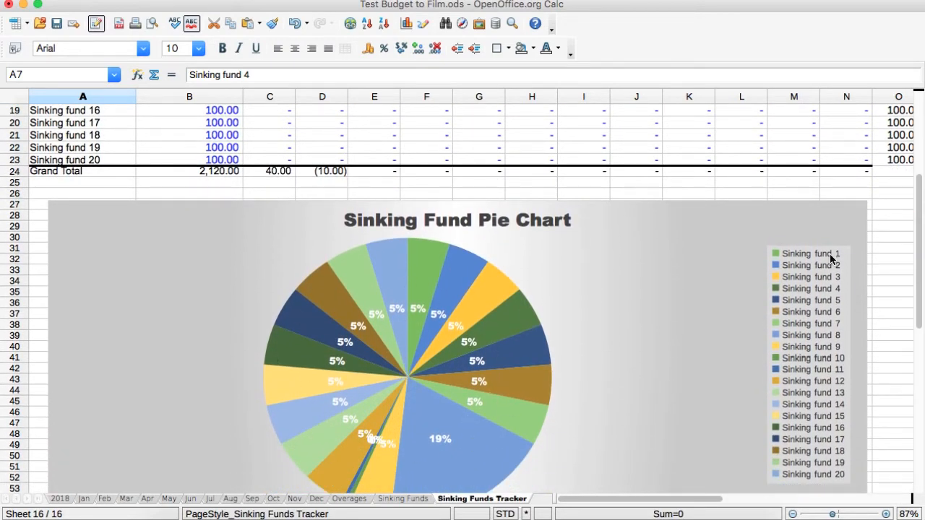
mouse_move(819, 287)
left_mouse_down()
mouse_move(796, 326)
mouse_move(808, 320)
left_mouse_up()
left_click(888, 271)
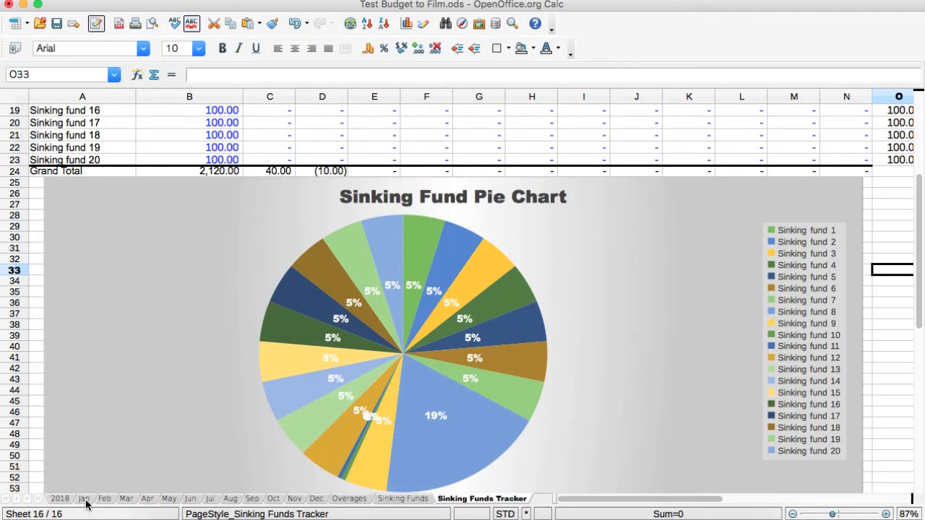
- Inspect January's Groceries formula on the 2018 sheet and the running totals on the Jan sheet that feed it
left_click(61, 499)
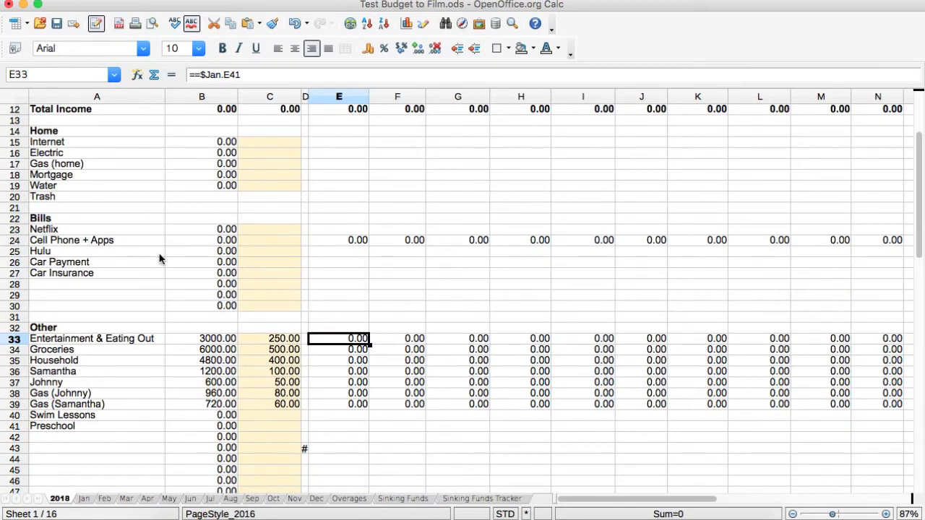
scroll(159, 258, "up", 4)
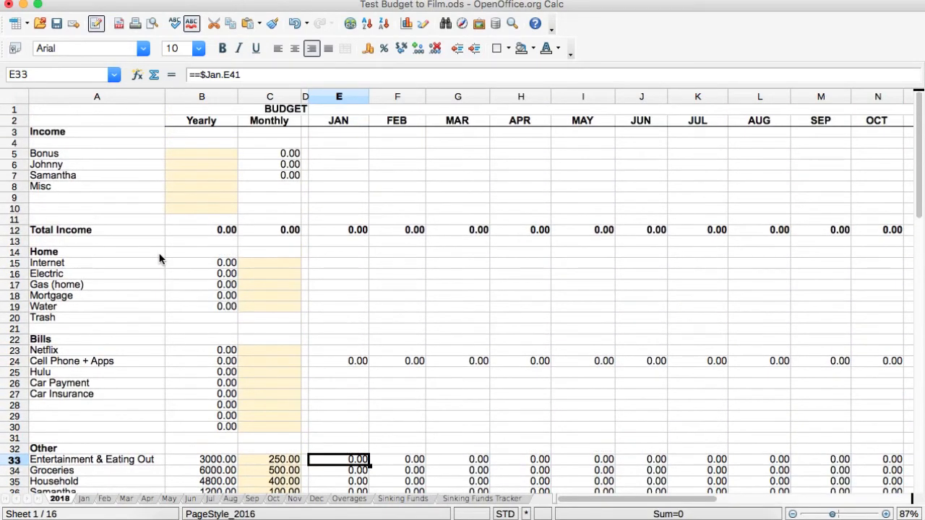
scroll(160, 259, "down", 6)
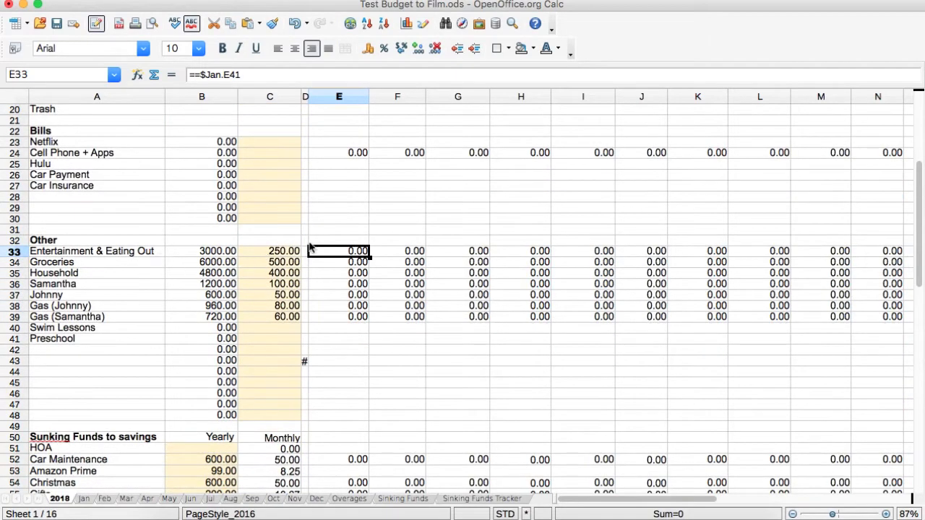
left_click(340, 264)
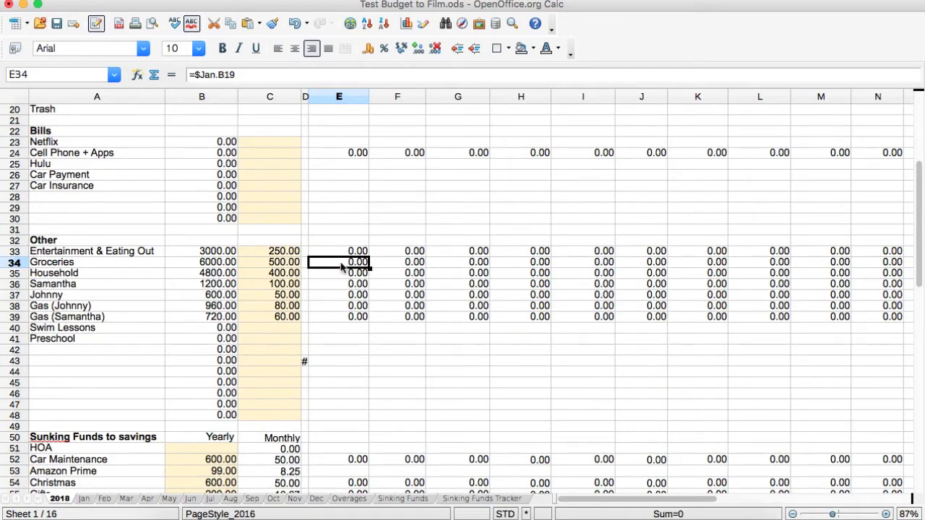
left_click(85, 500)
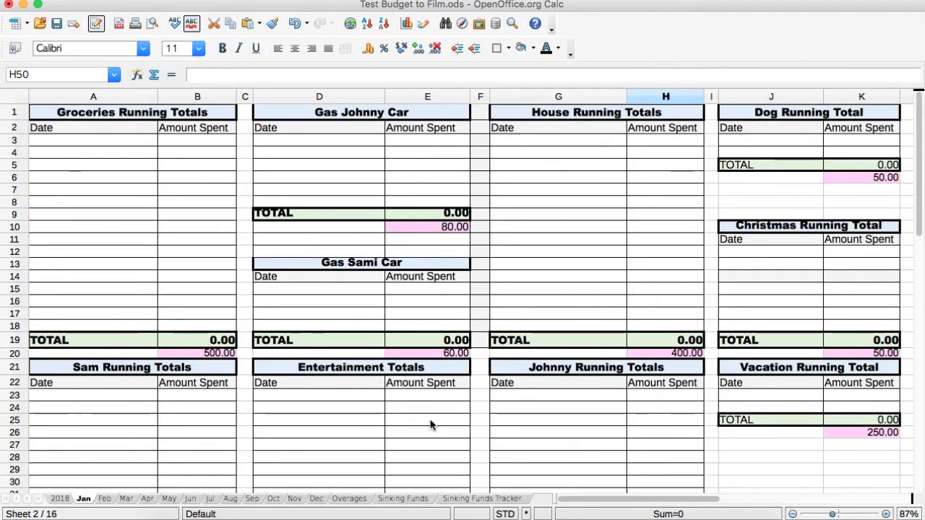
- Check January's Netflix and Car Payment cells on the 2018 sheet, and the Groceries Running Totals table on the Jan sheet
left_click(60, 499)
scroll(408, 318, "up", 3)
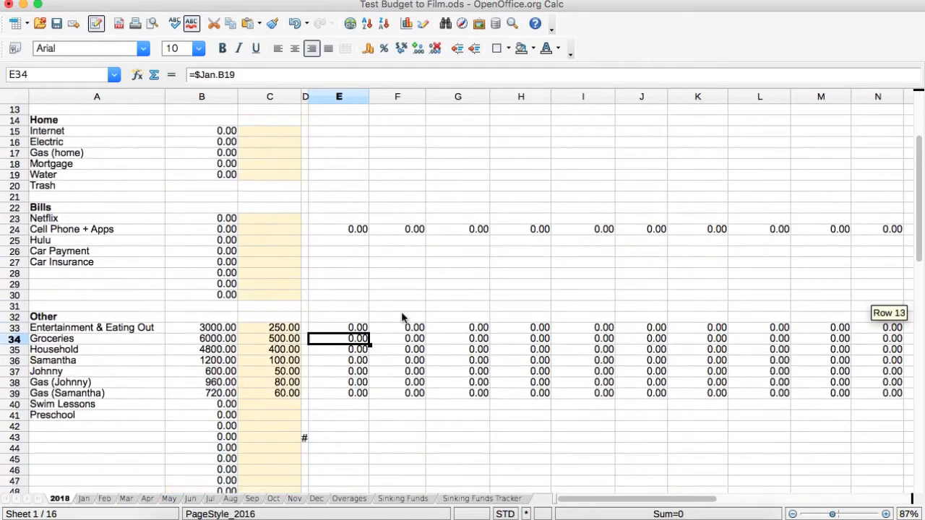
left_click(347, 232)
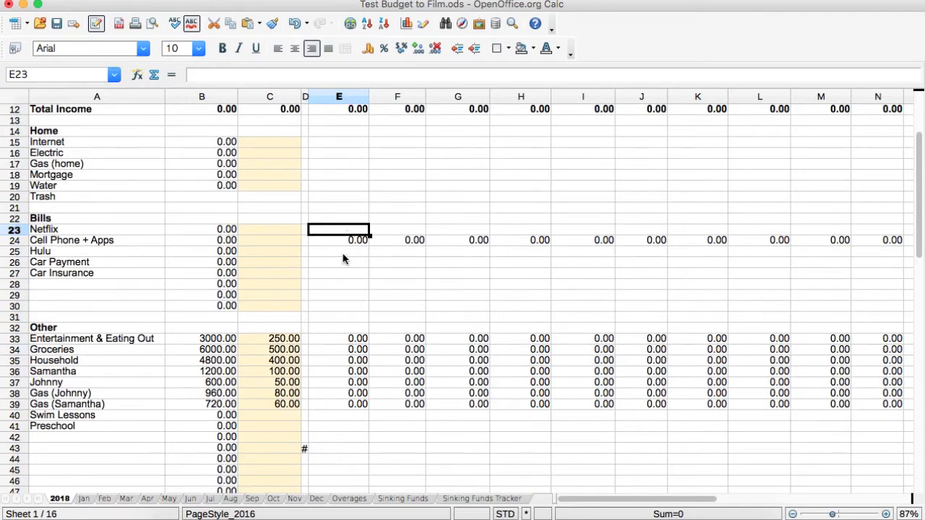
left_click(343, 262)
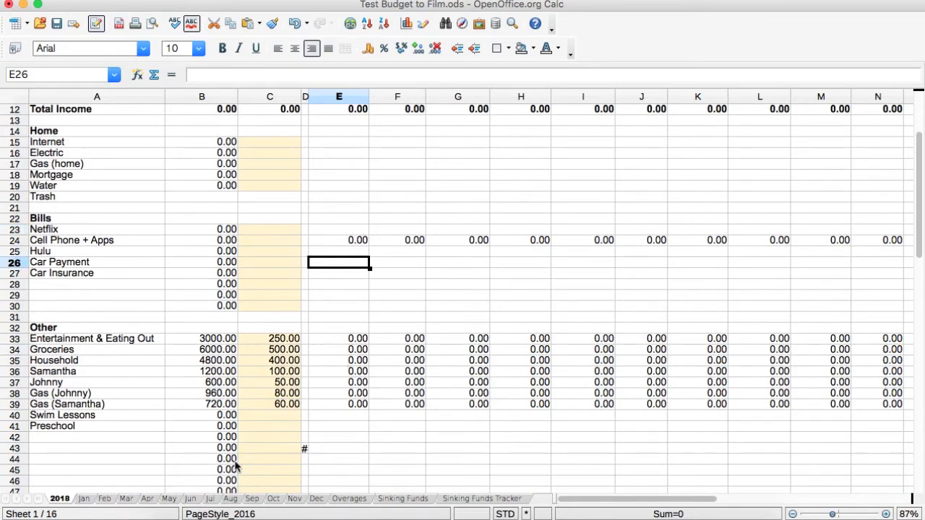
left_click(84, 499)
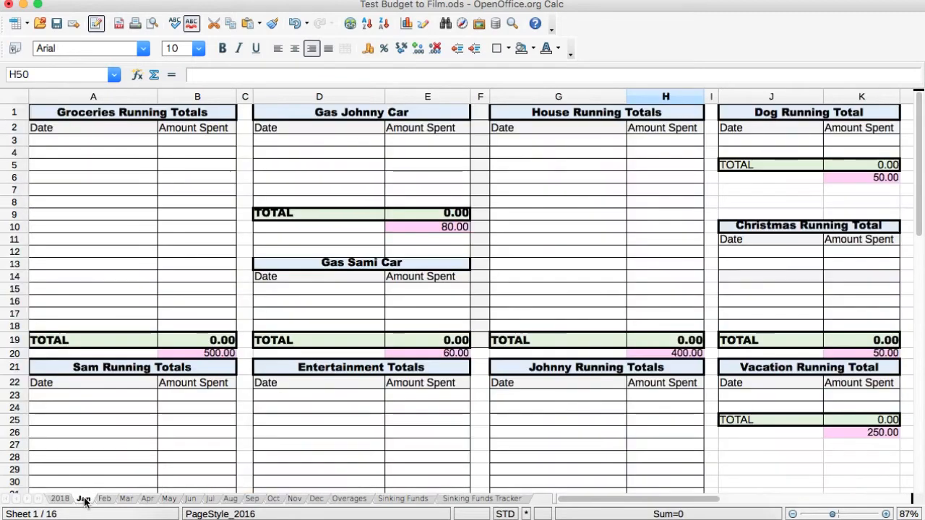
left_click(223, 226)
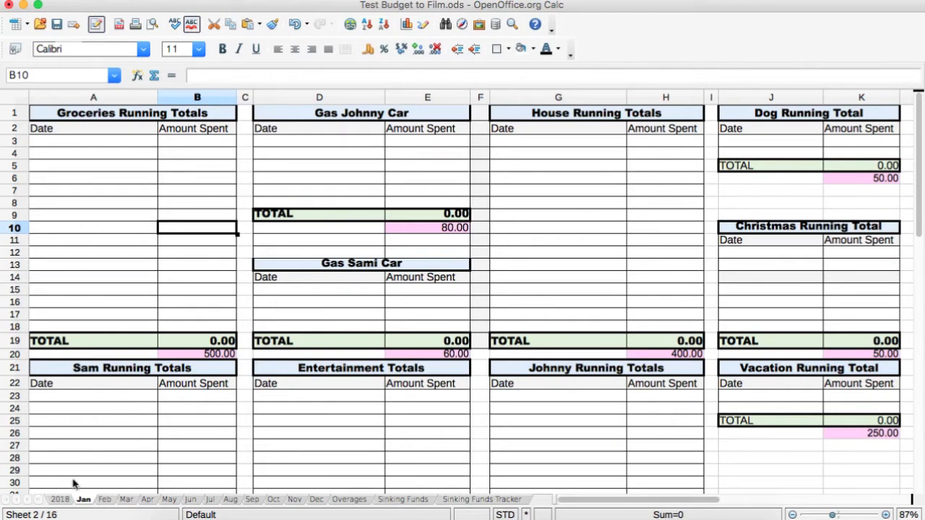
- Compare the layout of the running-total tables across the Jan, Feb and Mar sheets
left_click(60, 499)
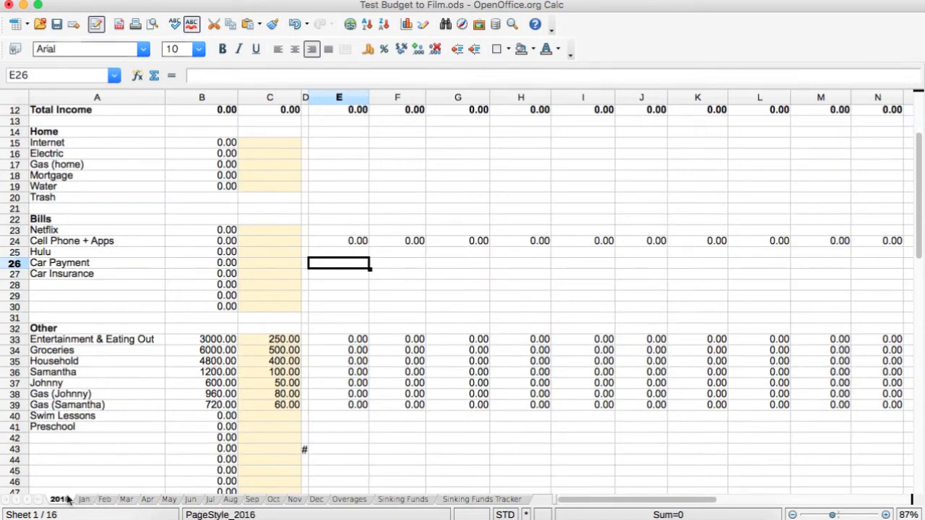
left_click(105, 499)
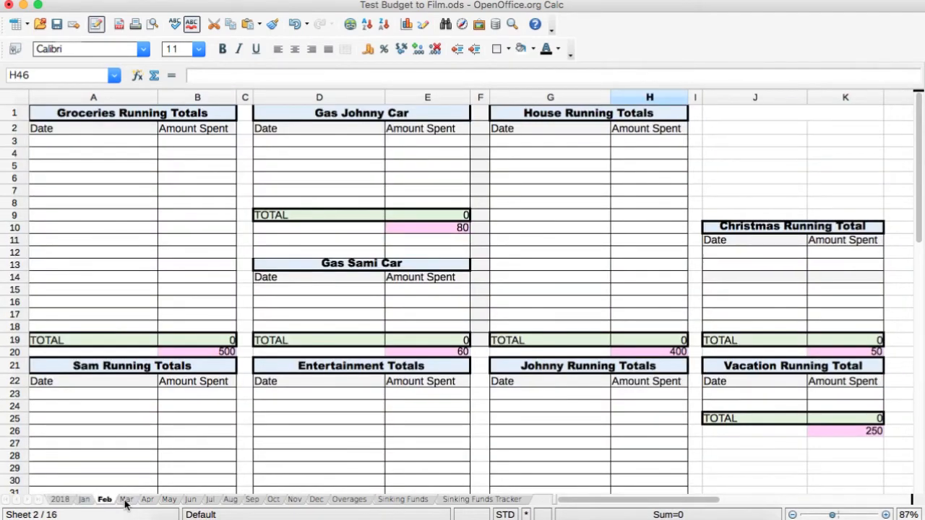
left_click(126, 499)
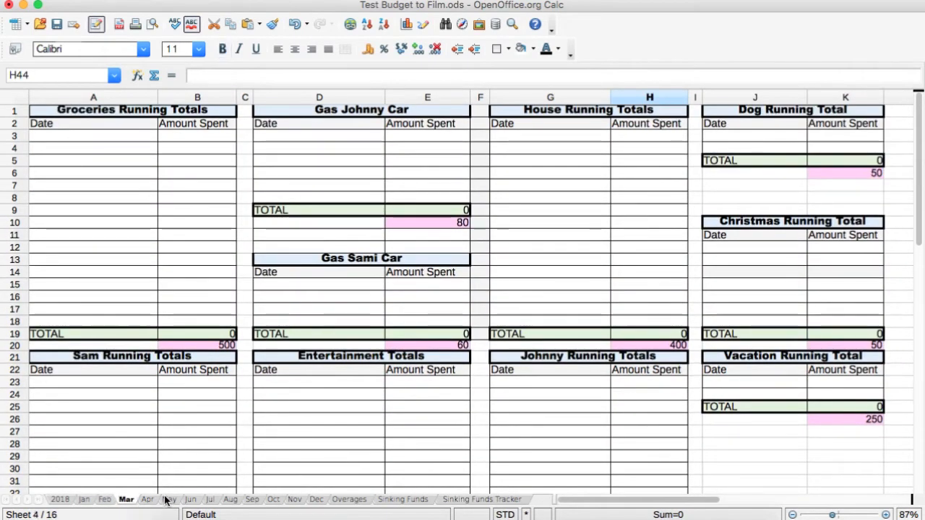
left_click(104, 499)
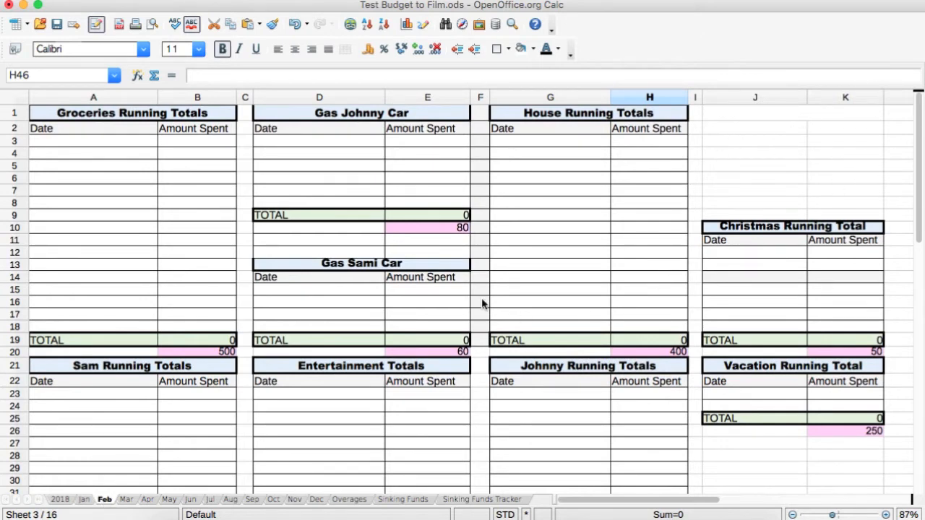
left_click(127, 499)
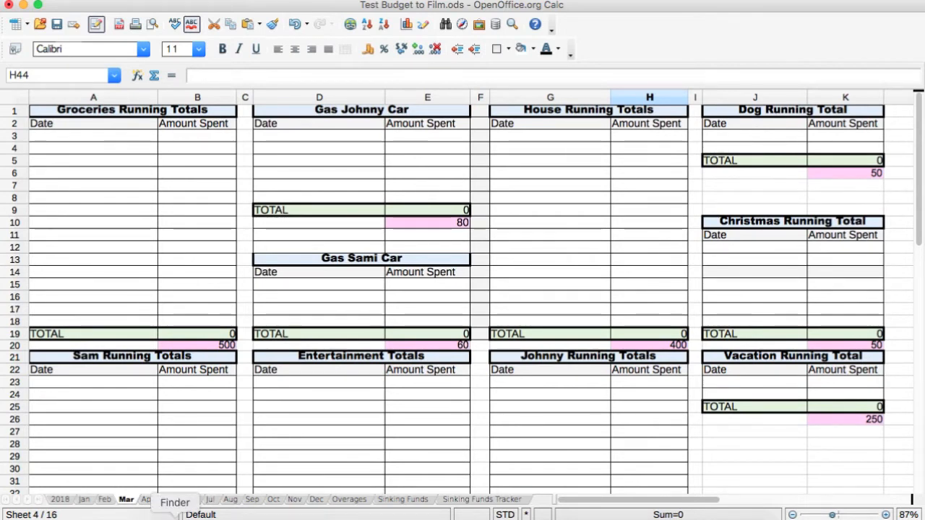
left_click(83, 499)
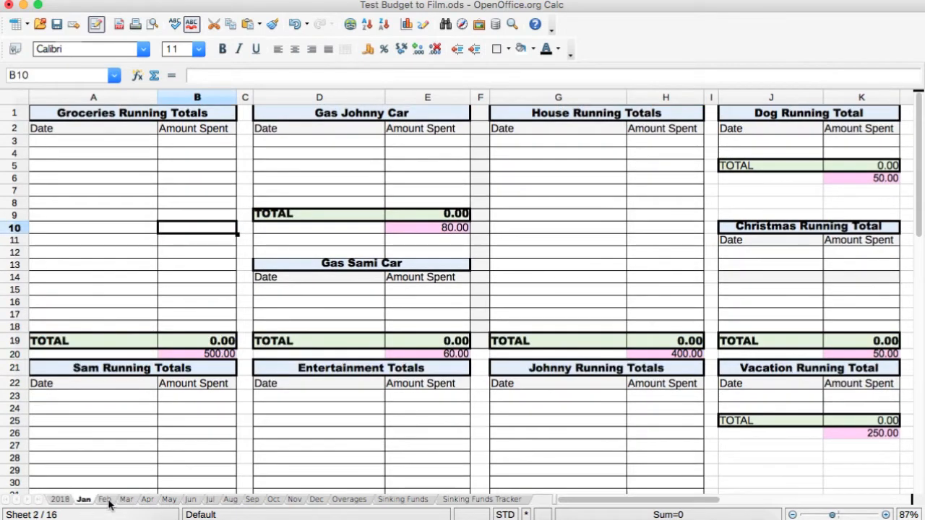
left_click(107, 500)
left_click(126, 499)
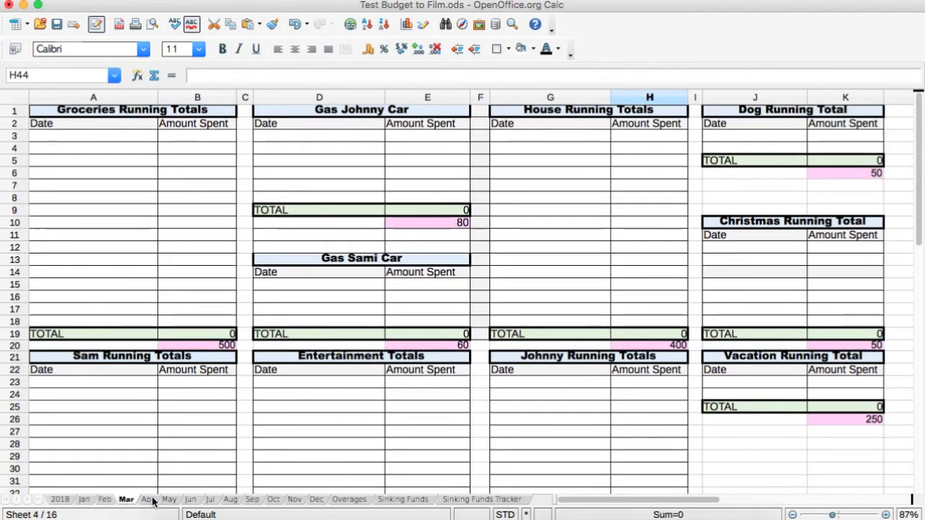
- Inspect the TOTAL row of the Groceries Running Totals table on the May sheet
left_click(147, 499)
left_click(168, 499)
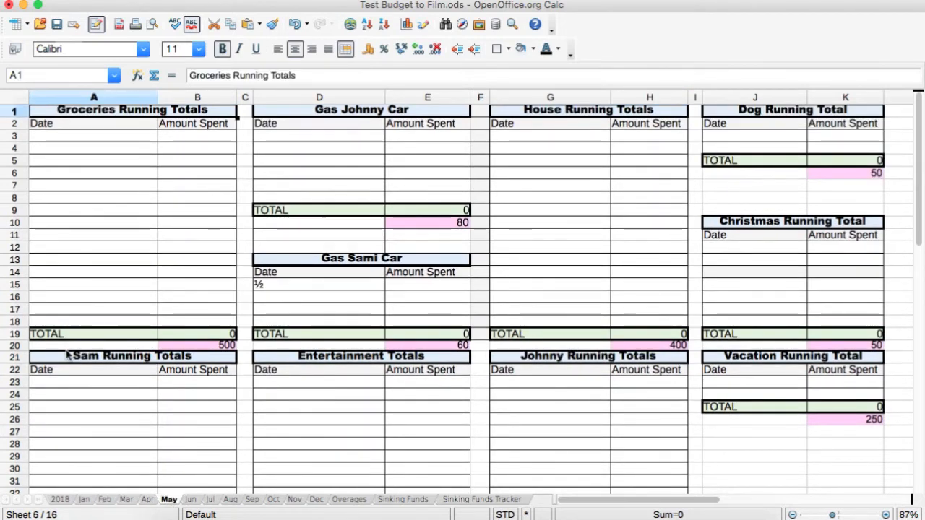
left_click(193, 338)
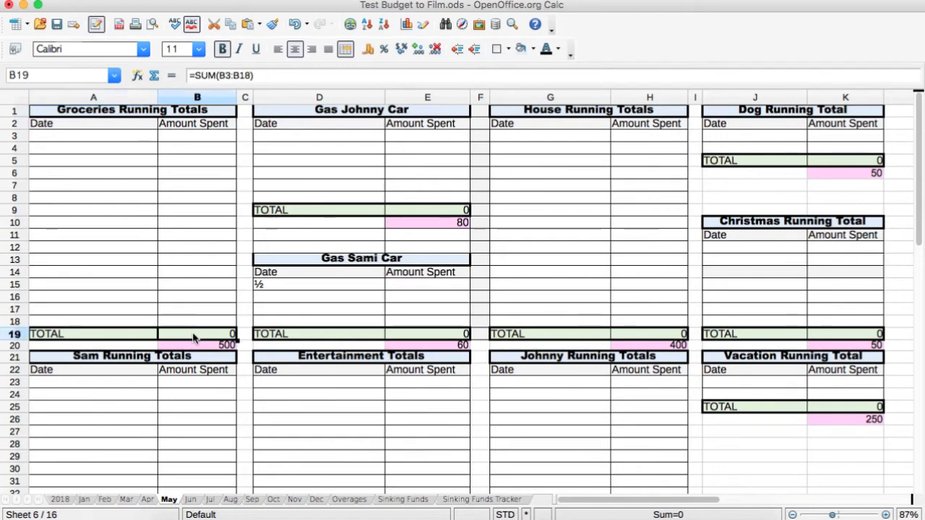
left_click(122, 337)
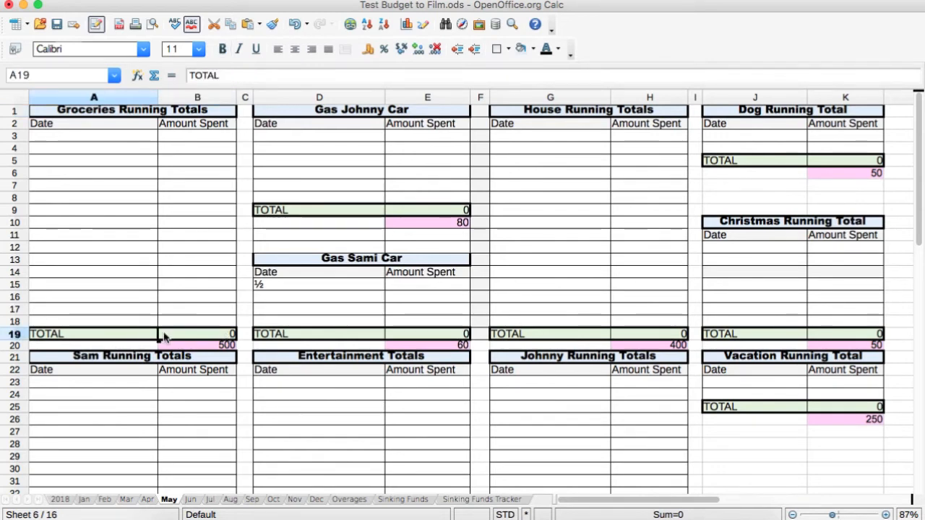
- Re-enter the total of the upper gas table on the May sheet in E9 as =SUM(E3:E8)
left_click(446, 209)
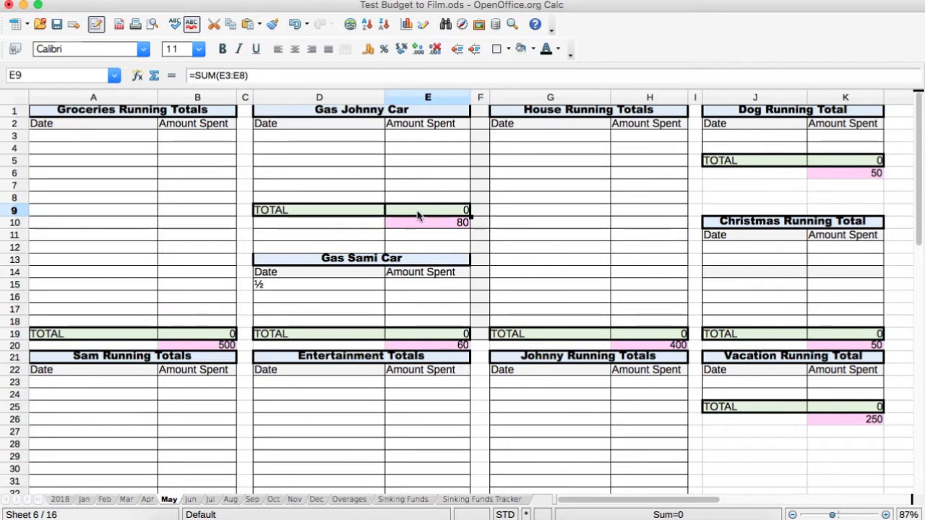
type("=SUM")
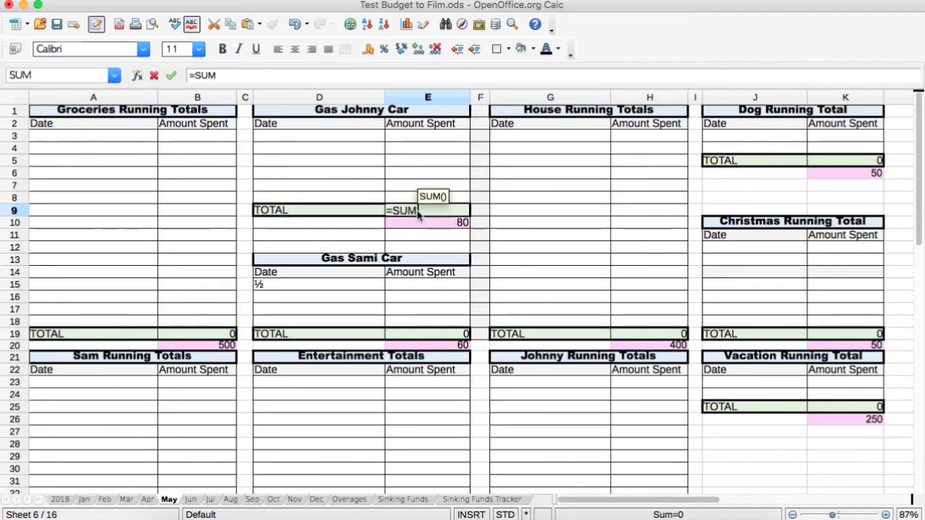
type("(")
left_click(414, 138)
left_click_drag(415, 146, 426, 199)
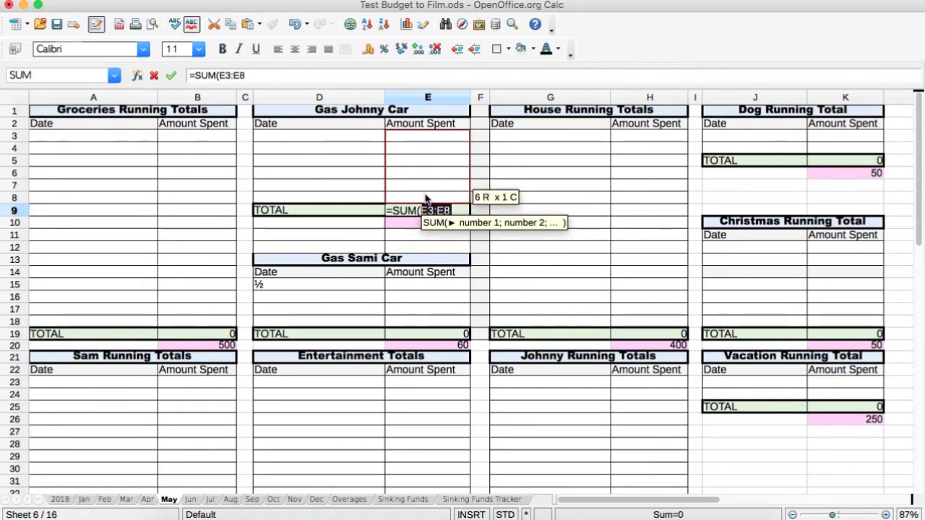
type(")")
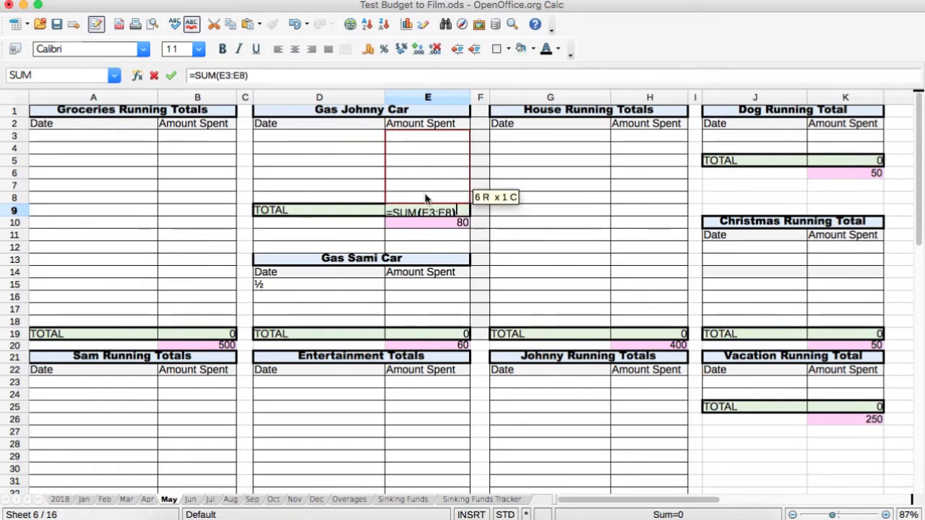
key("Return")
left_click(437, 215)
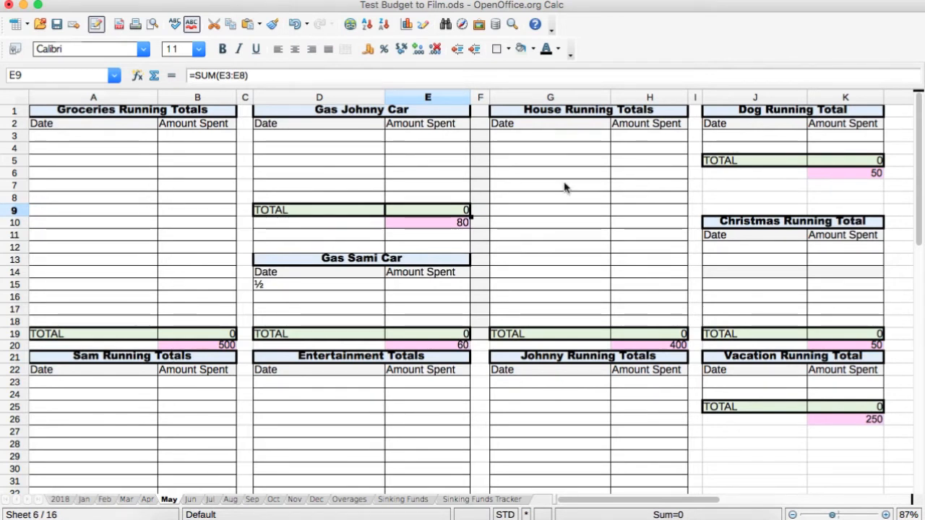
- Highlight the May Groceries table from A1 to B19 and look over the other running-total tables on the sheet
left_click_drag(50, 114, 202, 335)
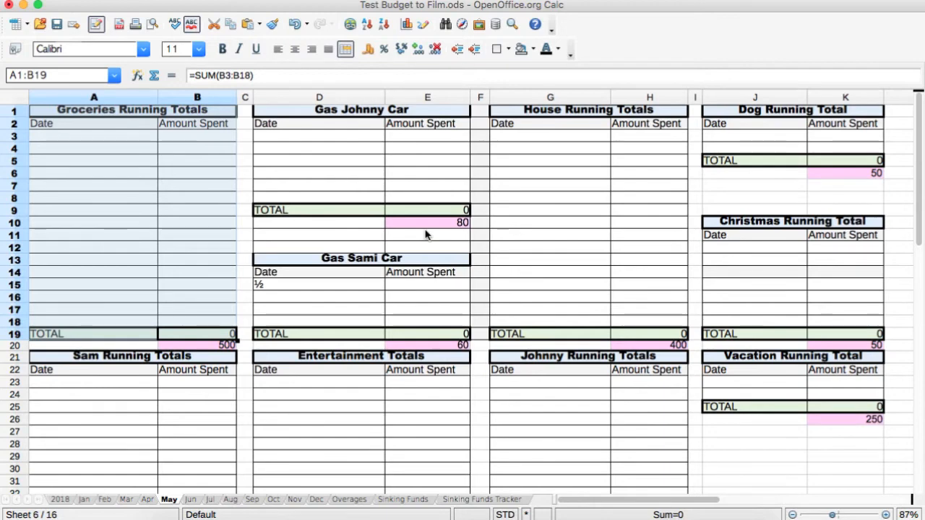
scroll(427, 232, "down", 3)
scroll(427, 233, "down", 5)
scroll(426, 232, "up", 7)
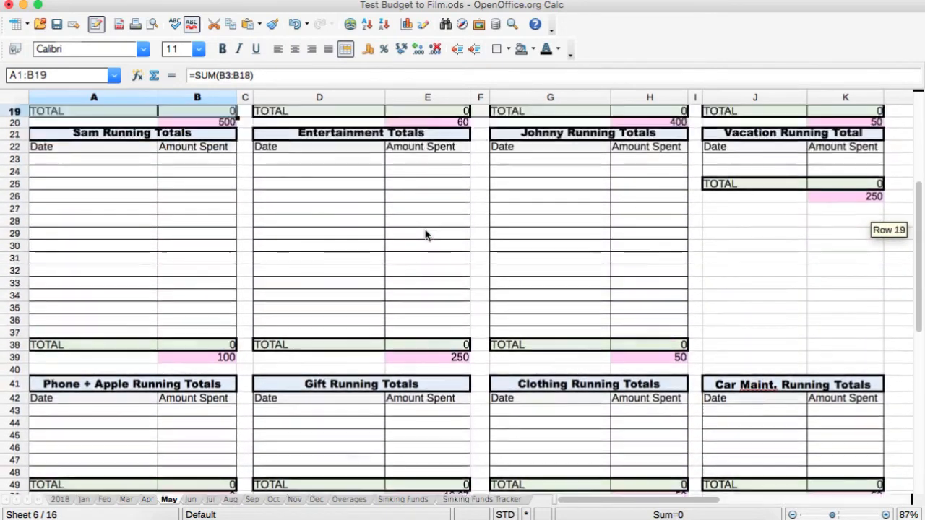
scroll(425, 232, "up", 2)
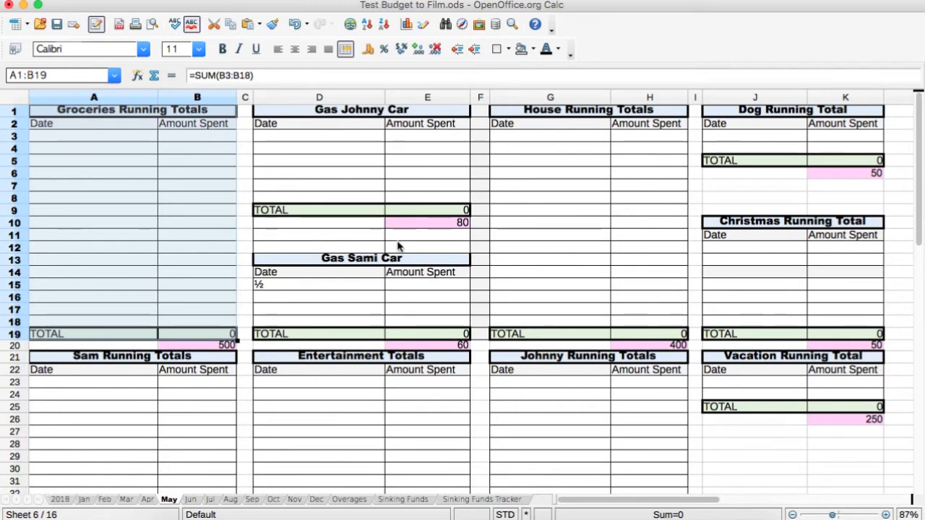
- Inspect the pink remaining-budget formulas below the May totals for Groceries and both gas tables
left_click(203, 350)
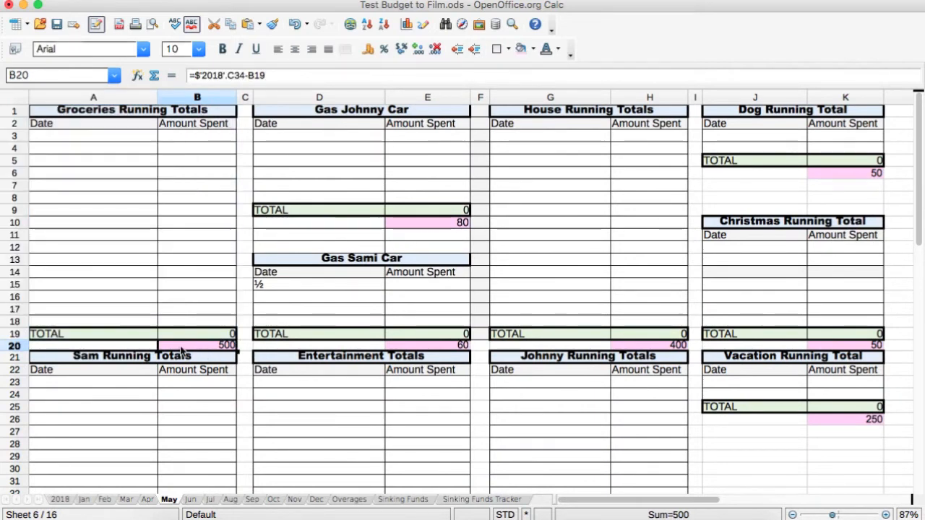
left_click(436, 224)
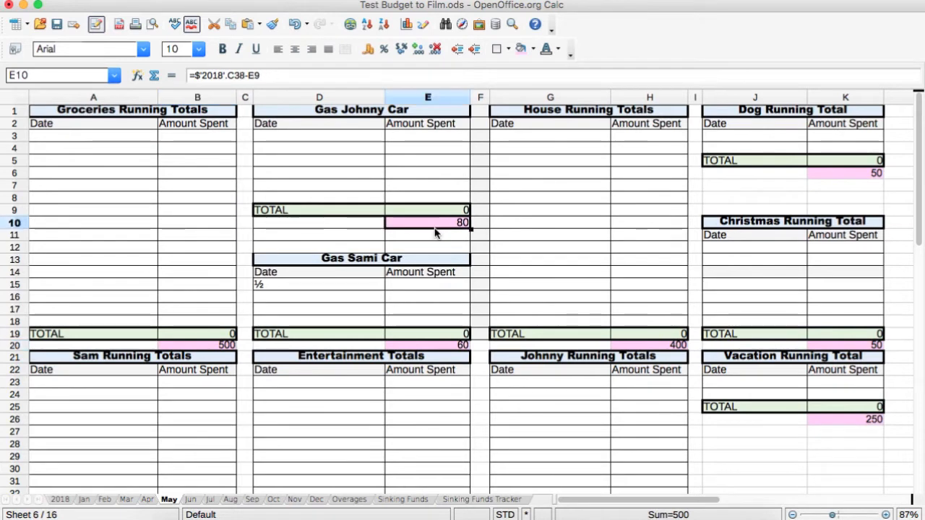
left_click(424, 348)
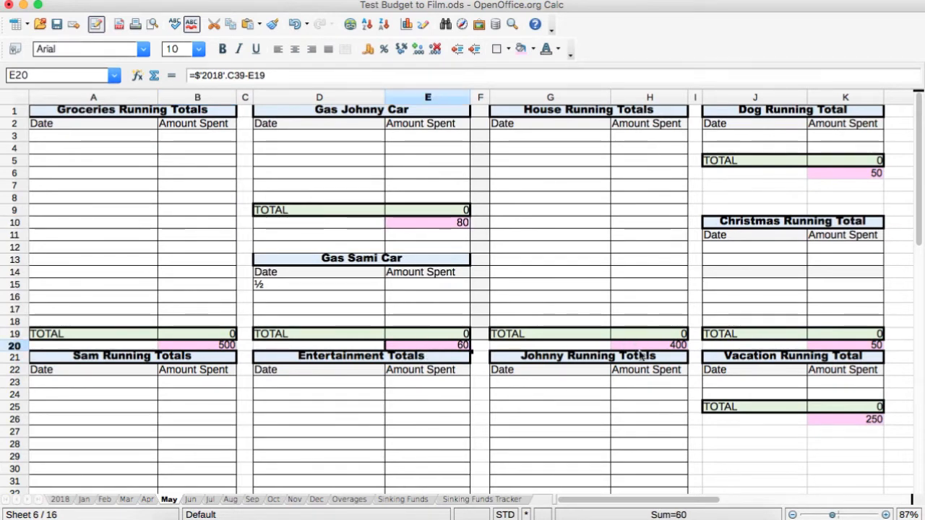
- Trace the Groceries remaining-budget formula in B20 to the monthly Groceries budget in C34 on the 2018 sheet, leaving the formula unedited
left_click(204, 346)
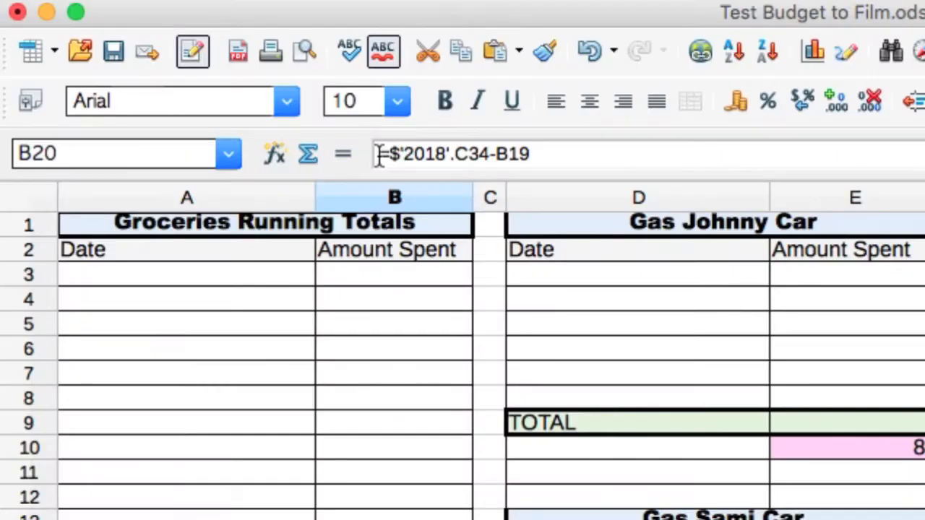
left_click(189, 77)
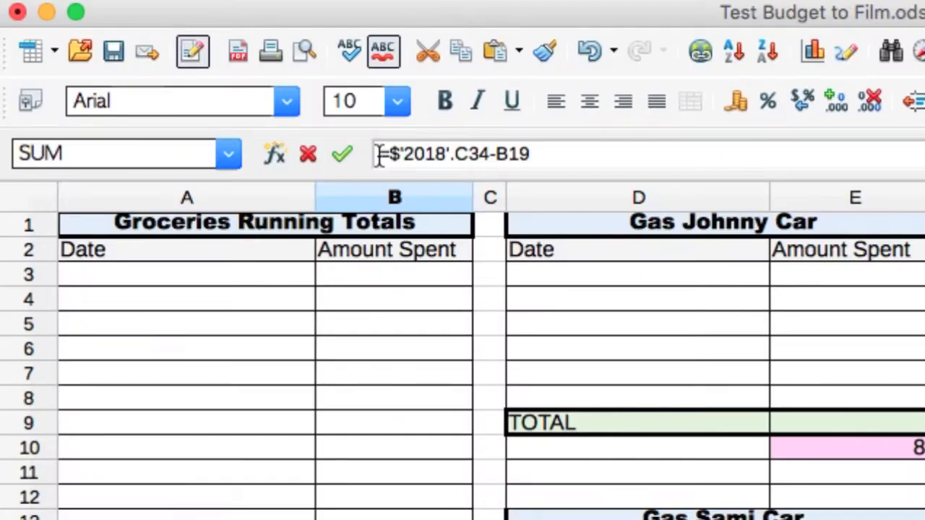
key("Right")
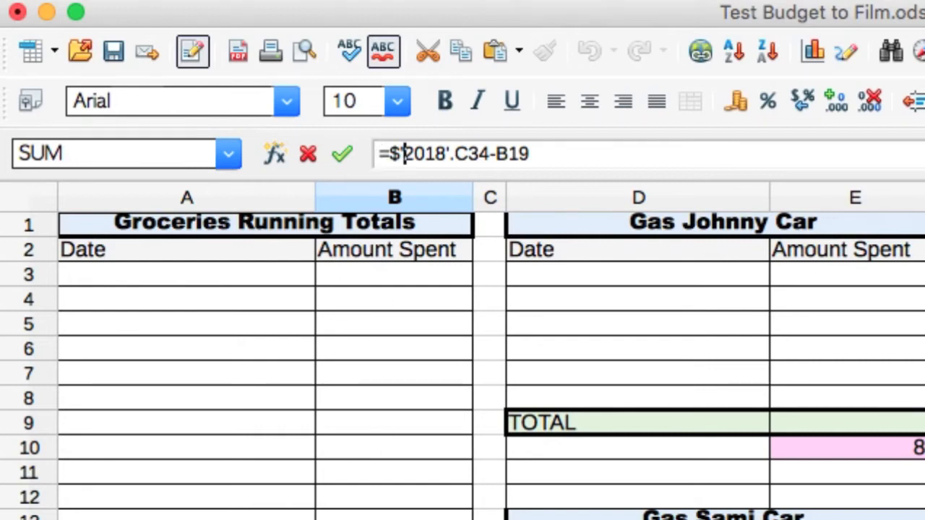
left_click(382, 518)
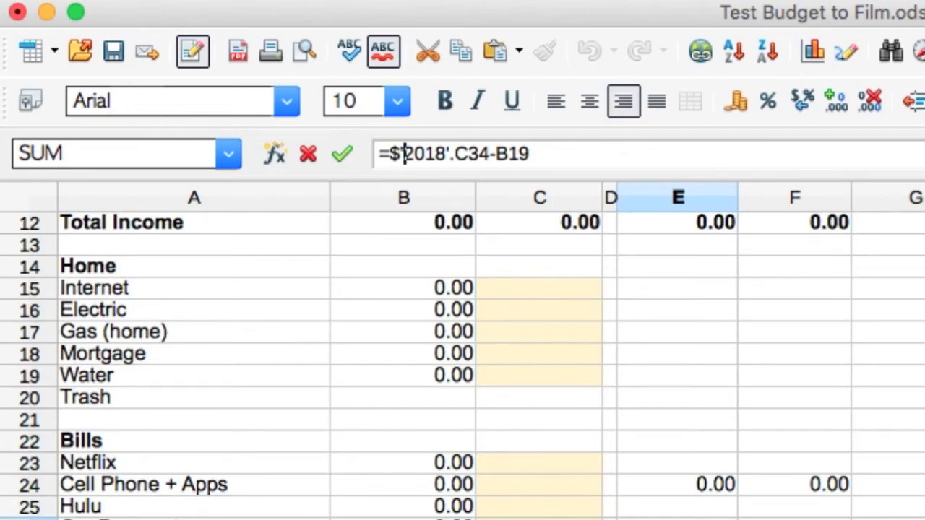
left_click(375, 519)
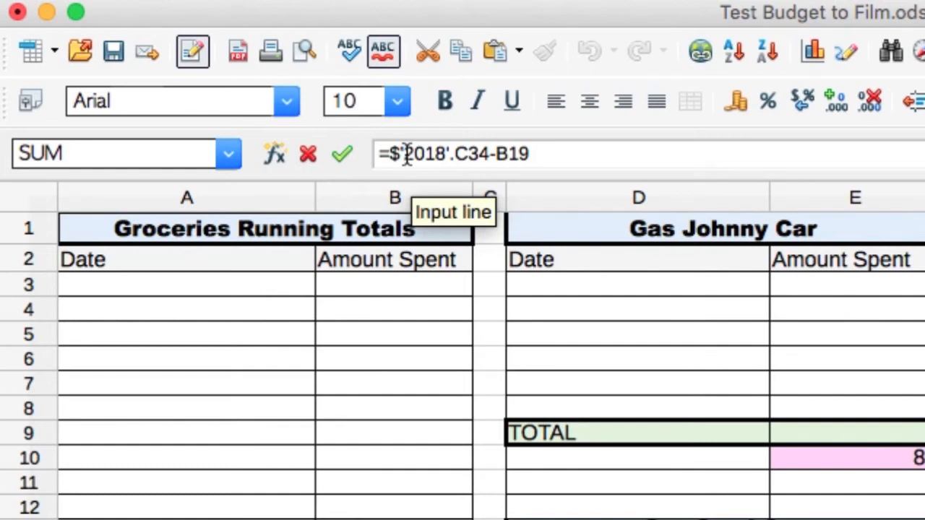
key("Right")
key("Right")
key("Right")
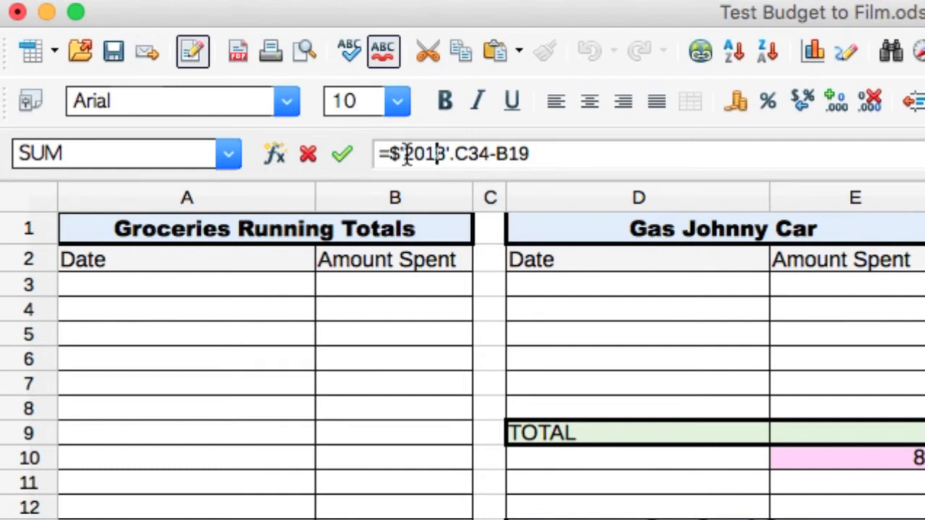
key("Right")
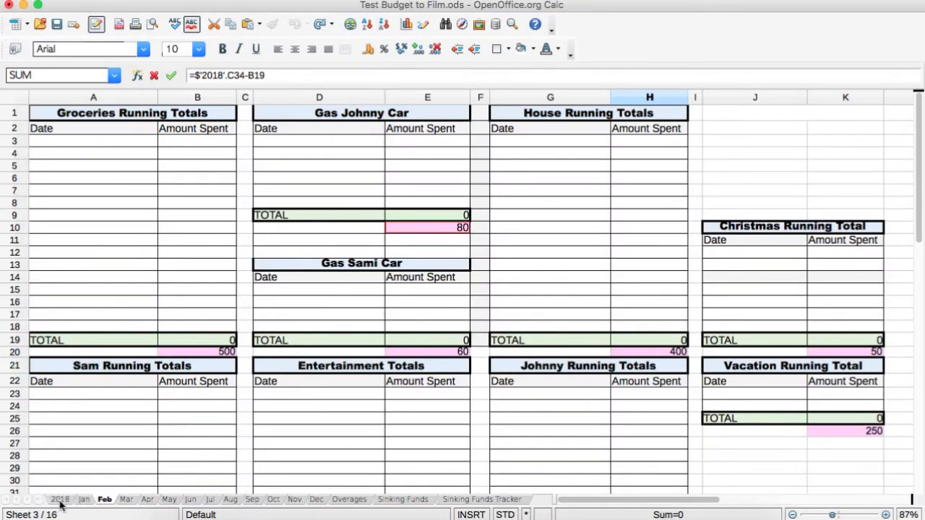
left_click(61, 499)
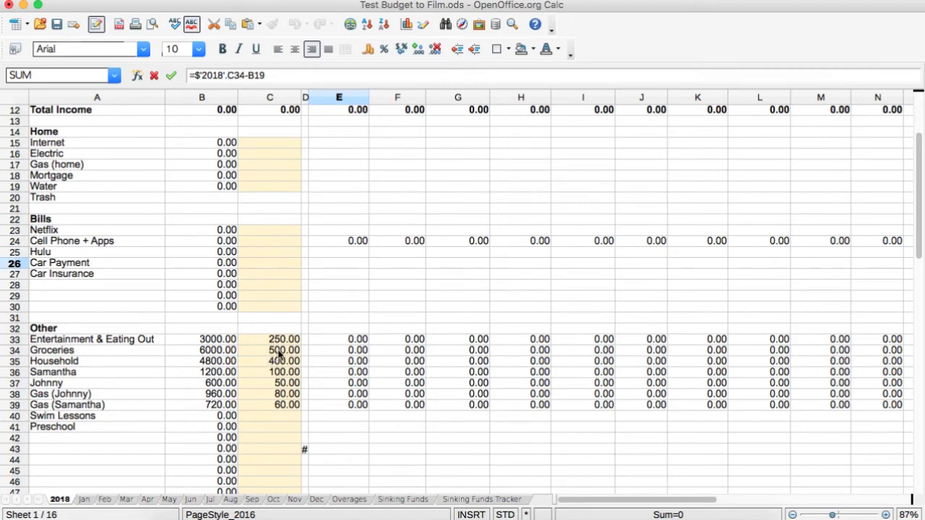
key("Escape")
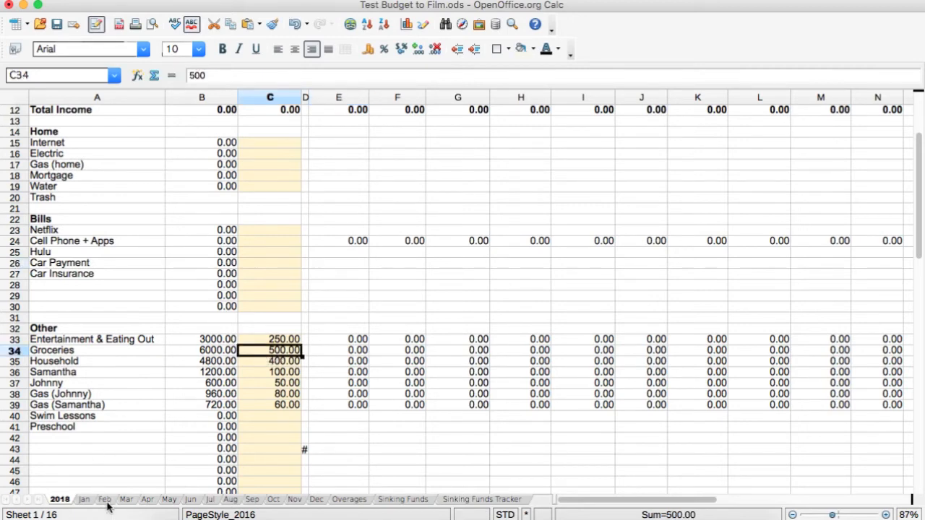
- Examine the Groceries remaining-budget formula in B20 on the Feb sheet, highlighting its -B19 part
left_click(104, 499)
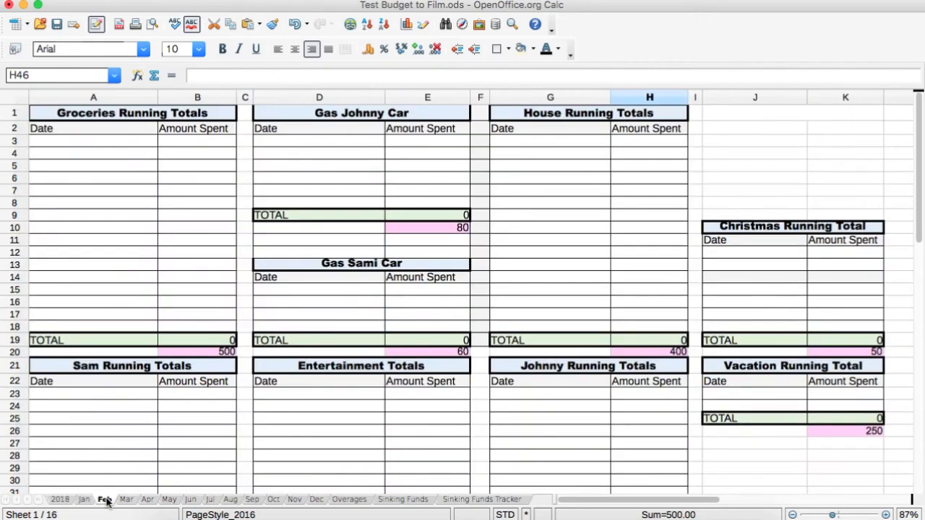
left_click(187, 352)
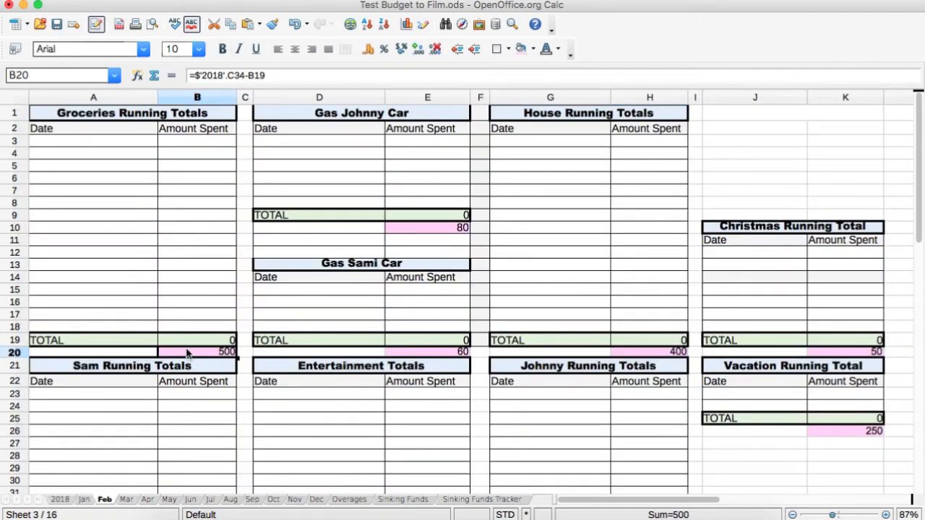
left_click_drag(247, 76, 276, 78)
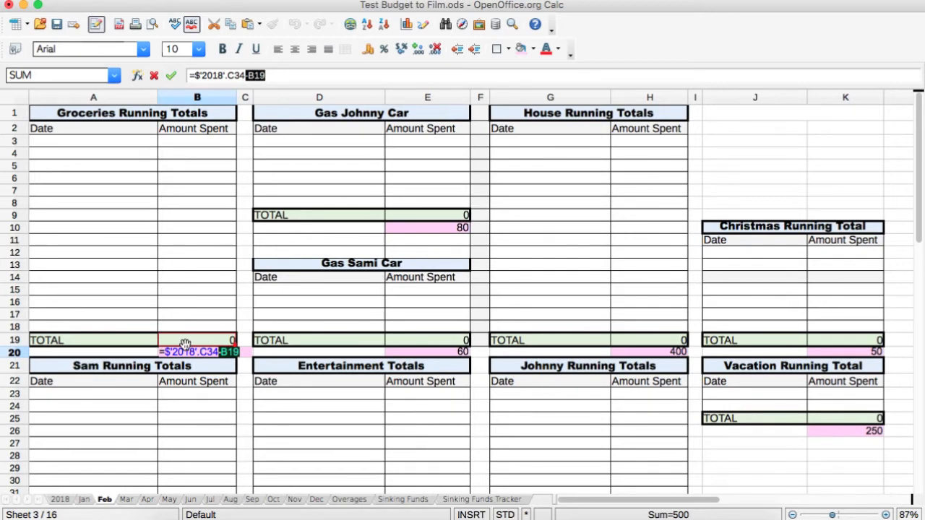
key("Return")
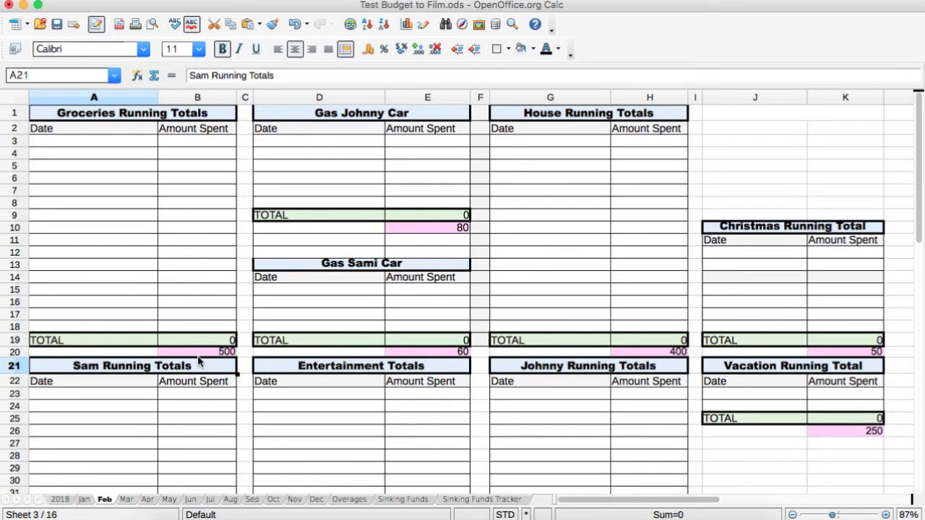
- Check the Jan sheet and the January Groceries formula in E34 on the 2018 sheet
left_click(85, 500)
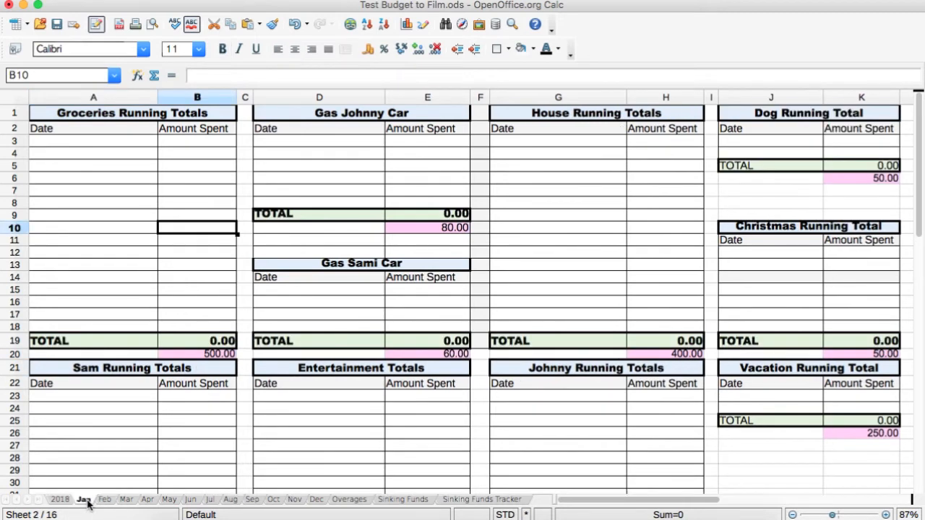
left_click(63, 500)
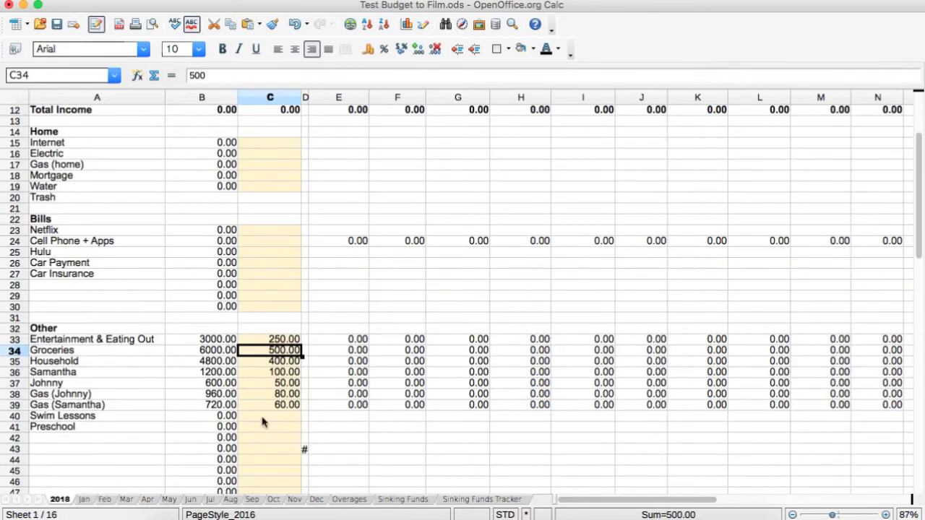
left_click(340, 353)
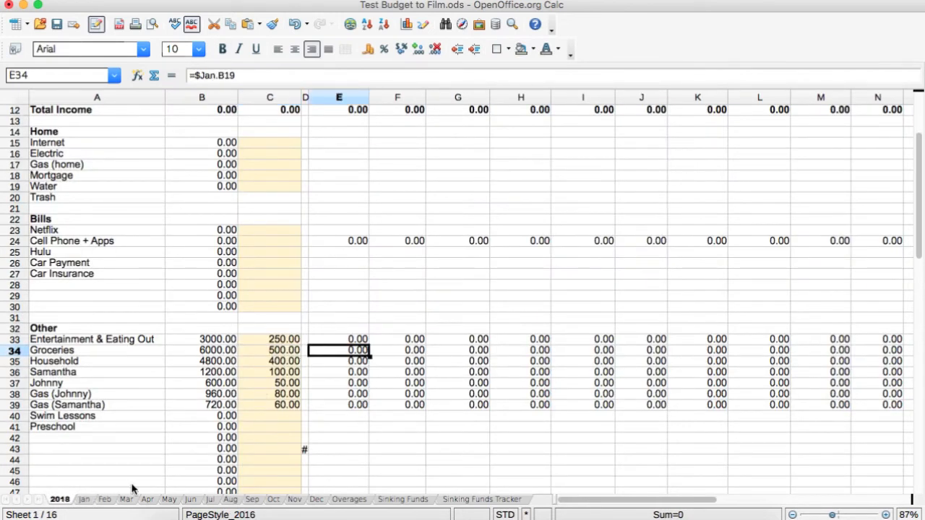
- Enter 100, 30 and 50 as amounts spent in B3 to B5 of Feb's Groceries table and check its total cell
left_click(105, 499)
left_click(181, 145)
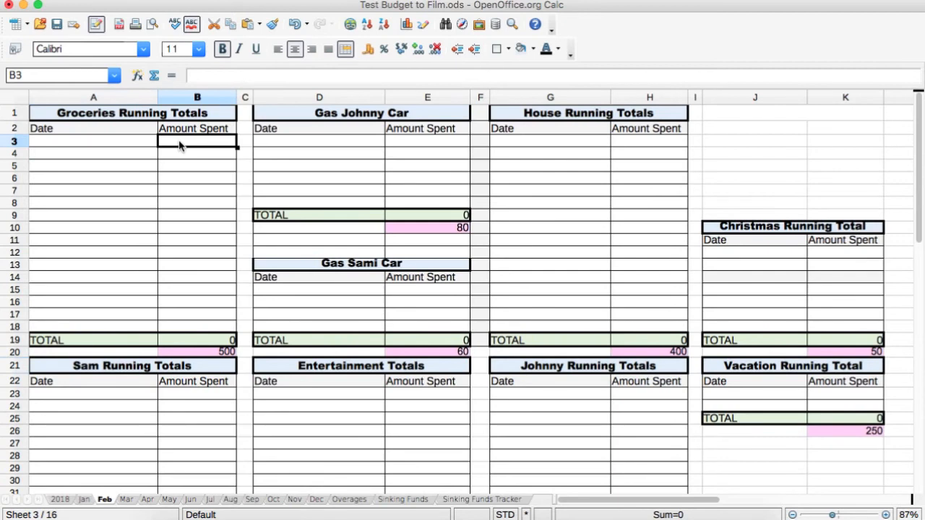
type("100")
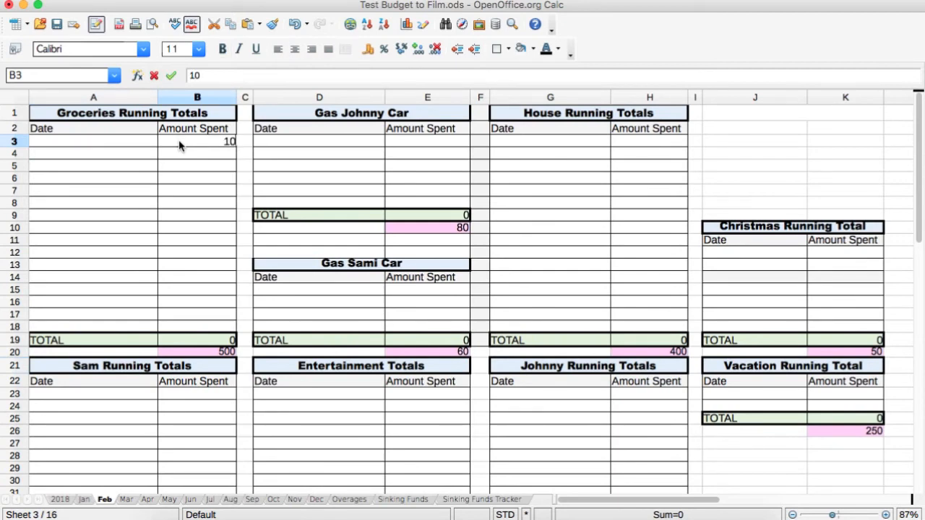
key("Return")
type("30")
key("Return")
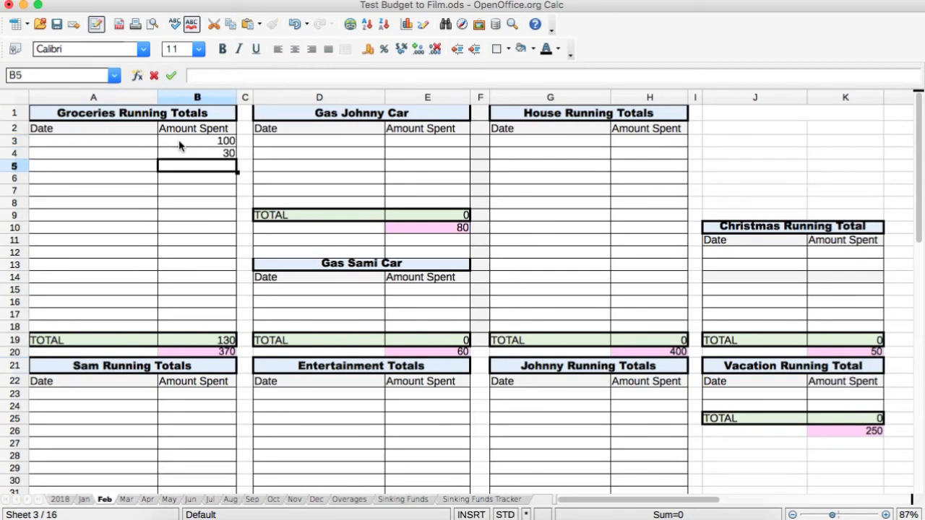
type("50")
key("Return")
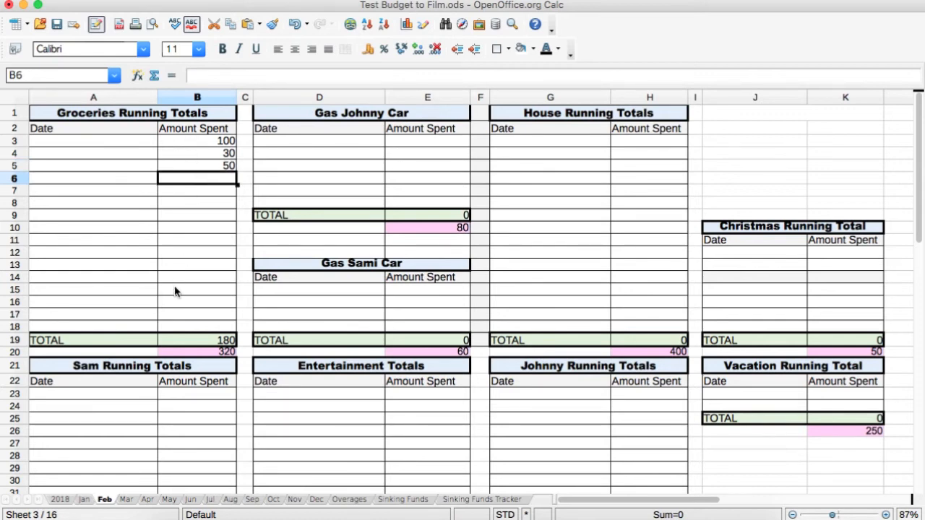
left_click(204, 343)
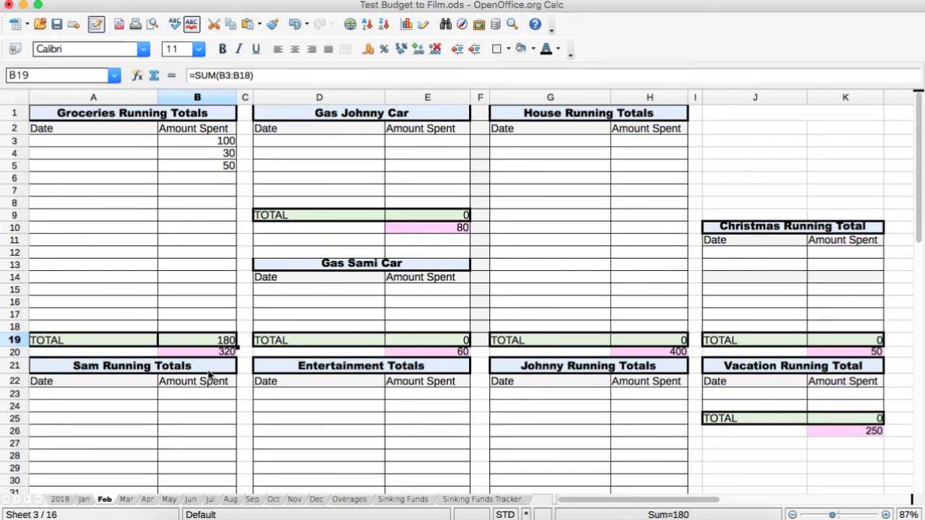
- Check the Groceries formulas in Feb's B20 and B19 and the linked February Groceries cell F34 on the 2018 sheet
left_click(210, 354)
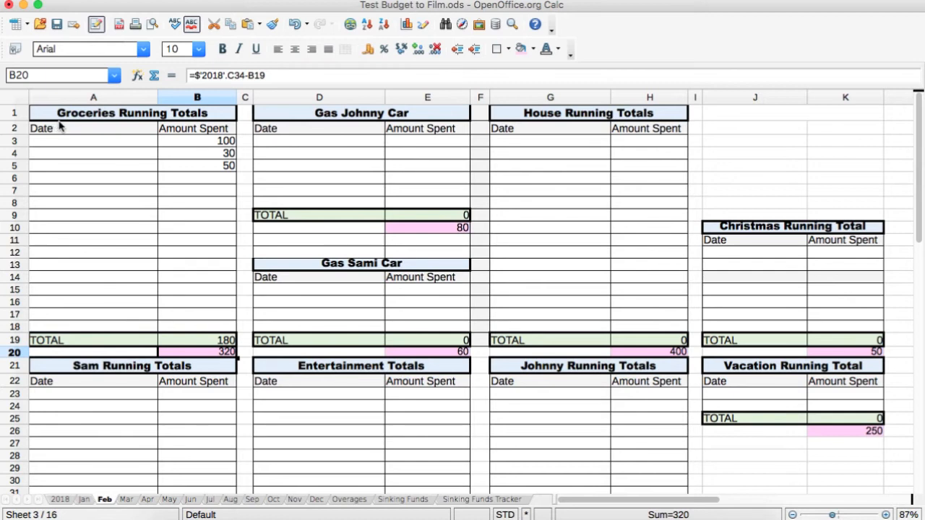
left_click(197, 340)
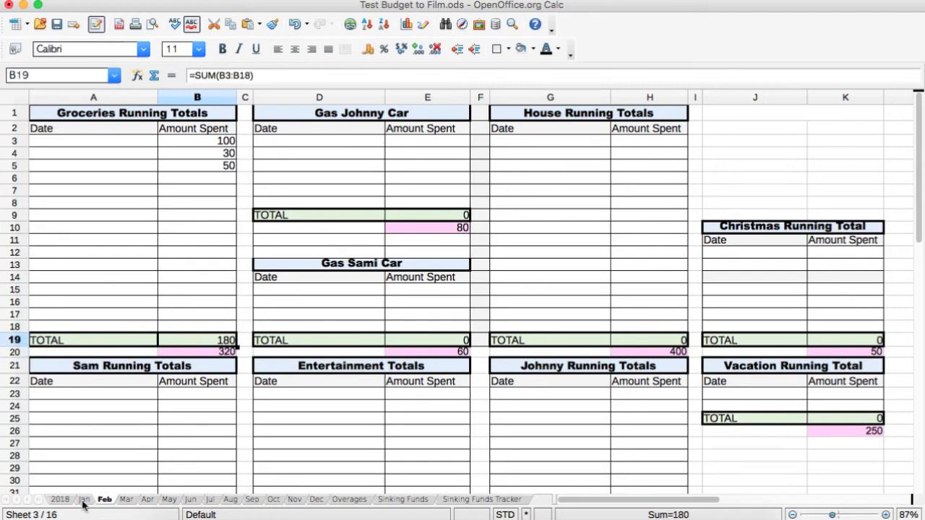
left_click(59, 500)
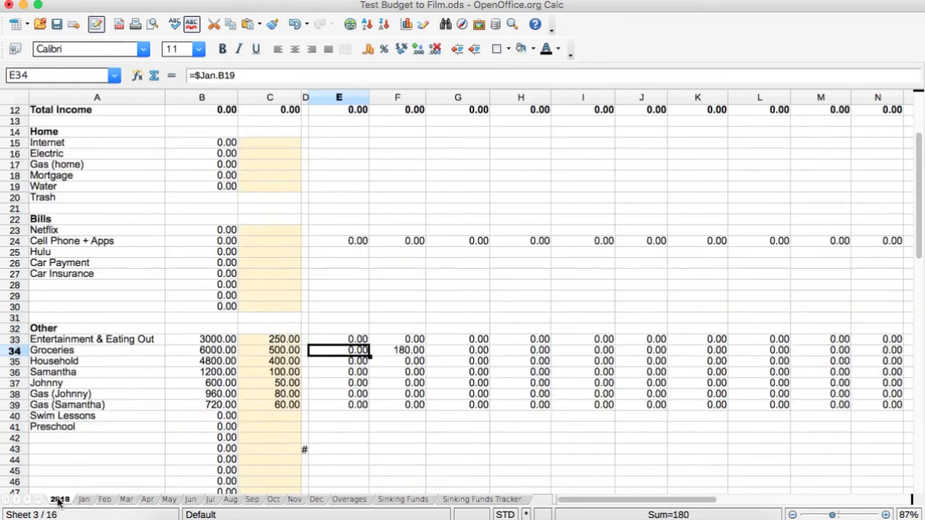
left_click(392, 352)
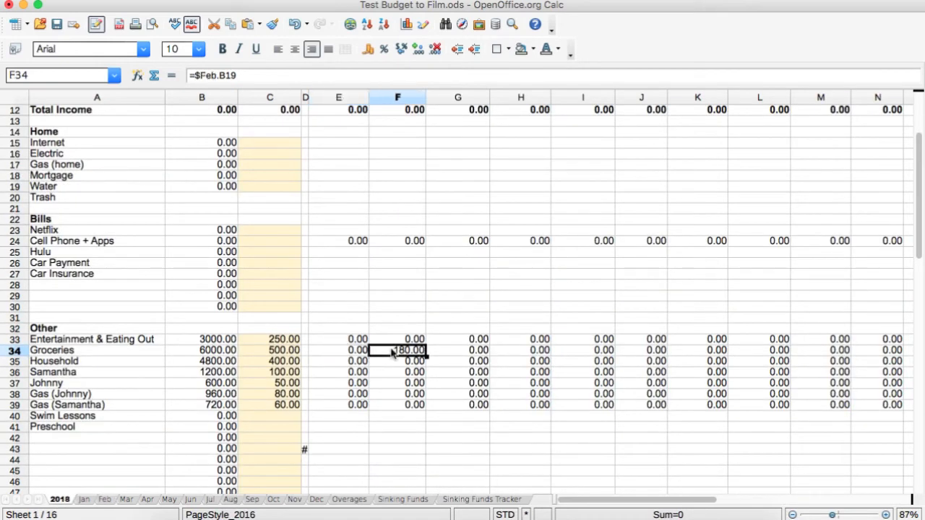
- Examine the January Groceries formula in E34, moving through its sheet and cell reference without editing it
left_click(354, 341)
left_click(350, 353)
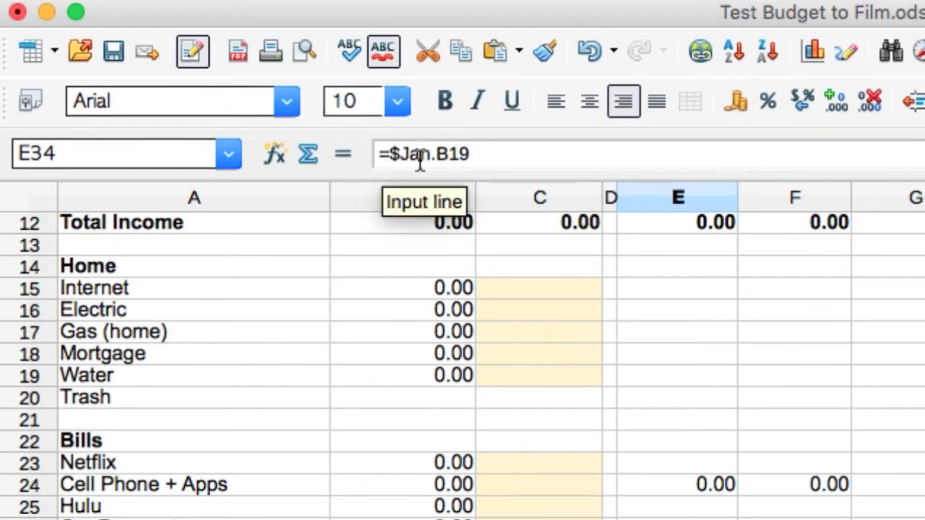
left_click(376, 155)
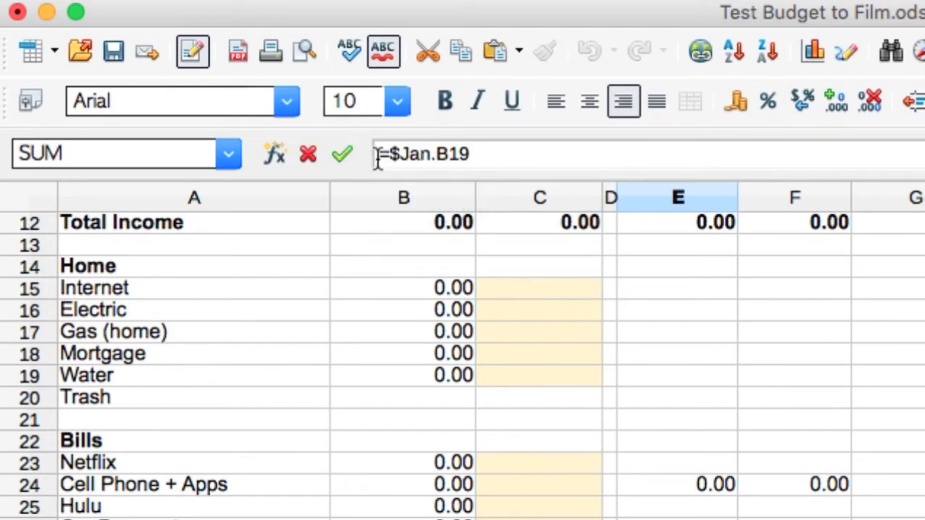
key("Right")
key("Right")
key("Right")
key("Right")
key("Right")
key("Right")
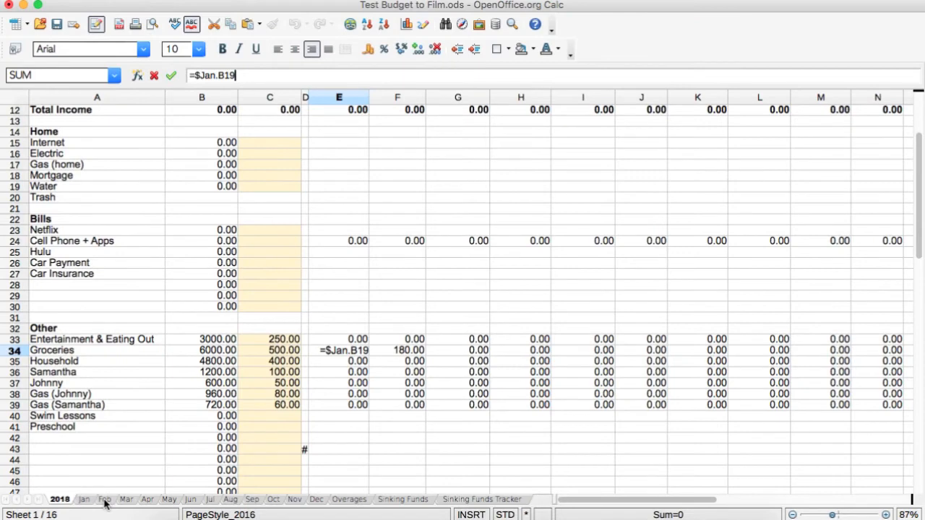
- Check Feb's Groceries total and compare the January to April Groceries formulas in E34 to H34 on the 2018 sheet
left_click(104, 500)
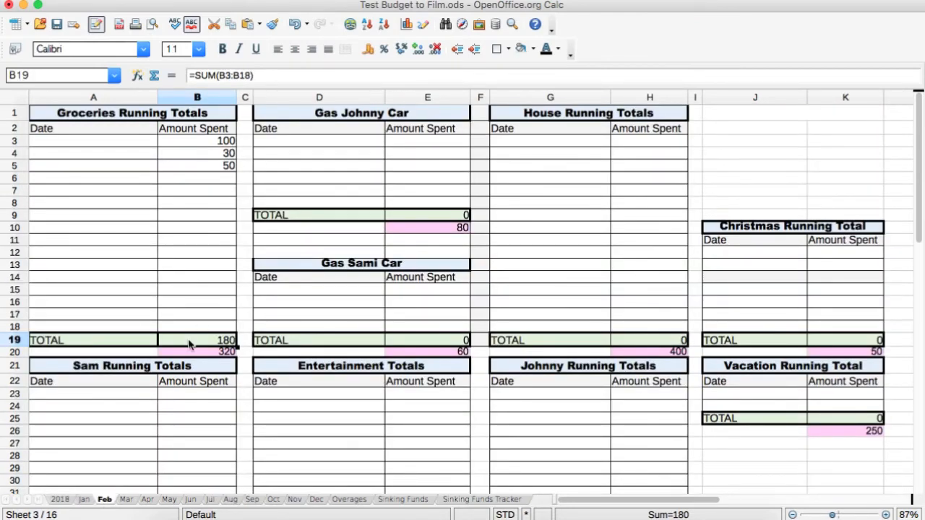
left_click(61, 499)
left_click(357, 351)
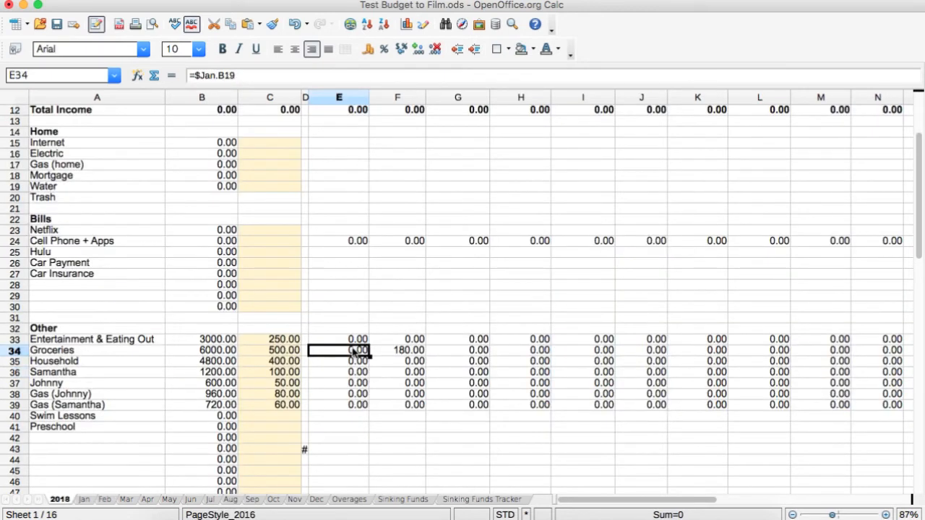
left_click(387, 352)
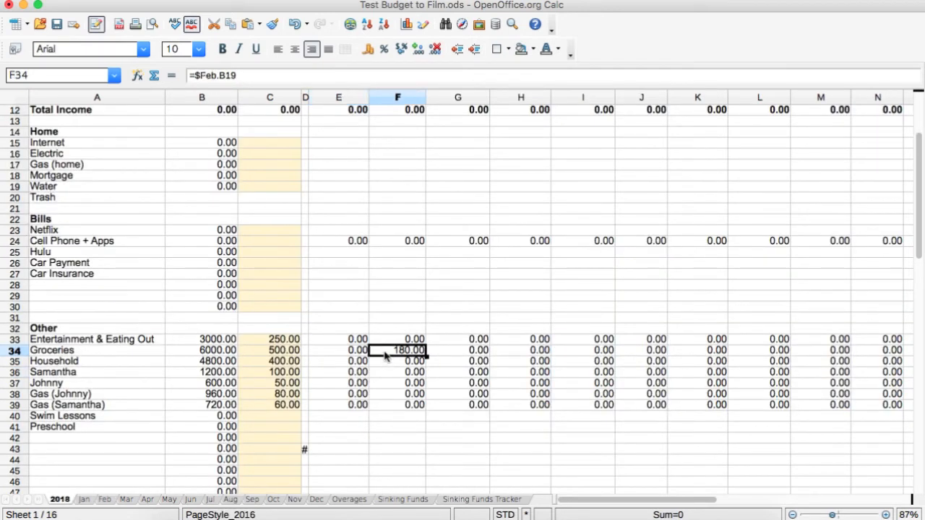
left_click(446, 354)
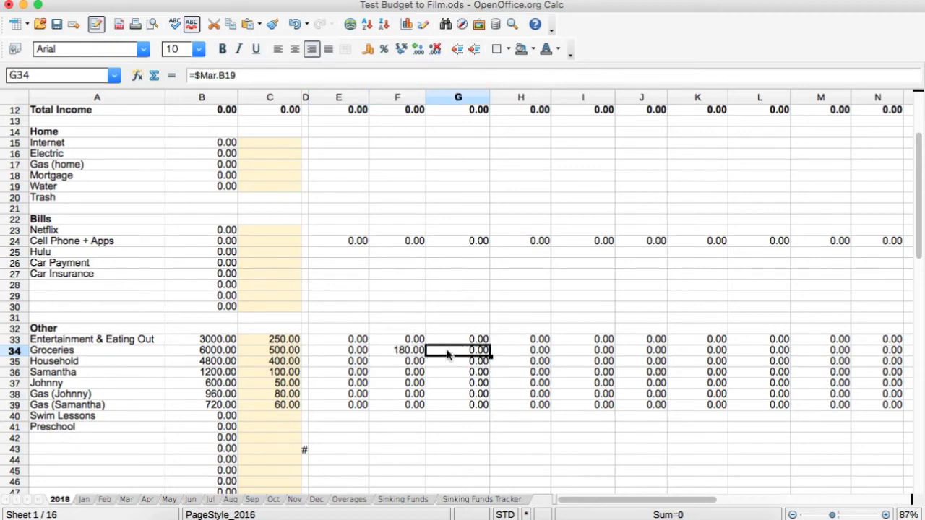
left_click(364, 354)
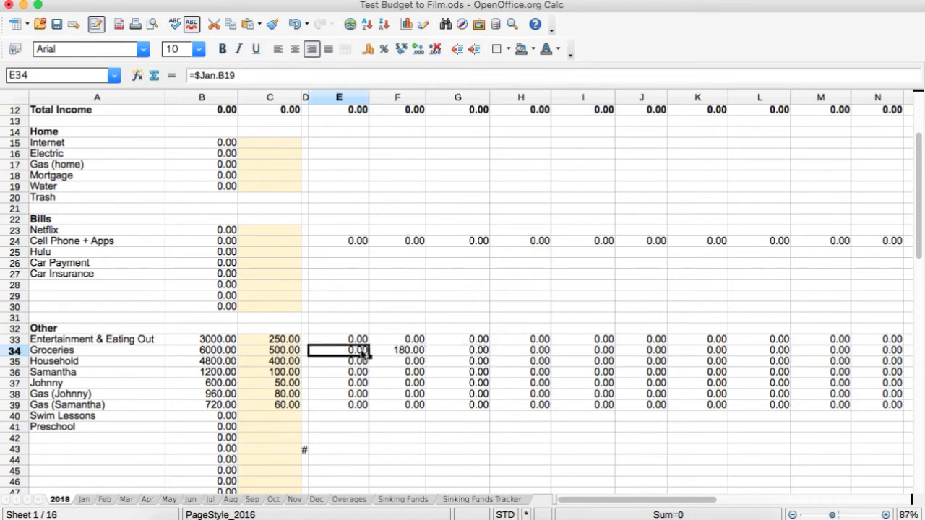
left_click(402, 354)
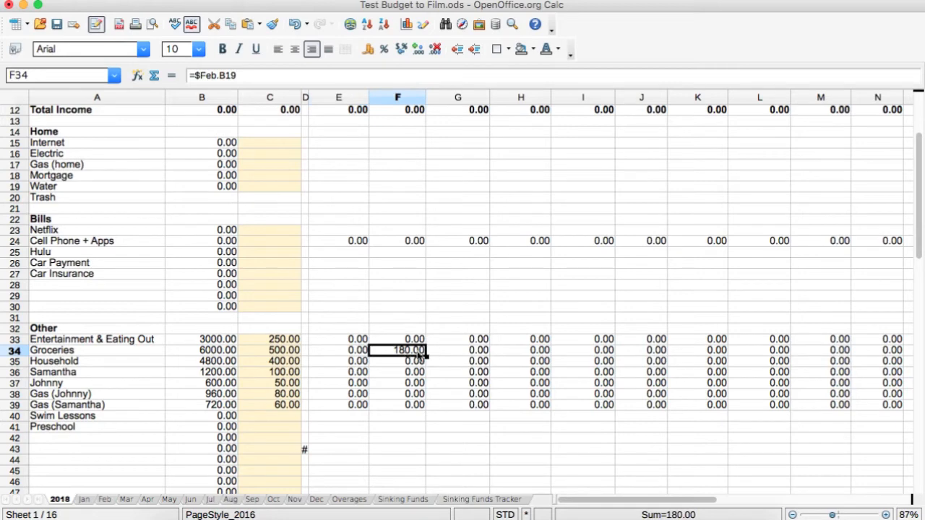
left_click(442, 352)
left_click(542, 354)
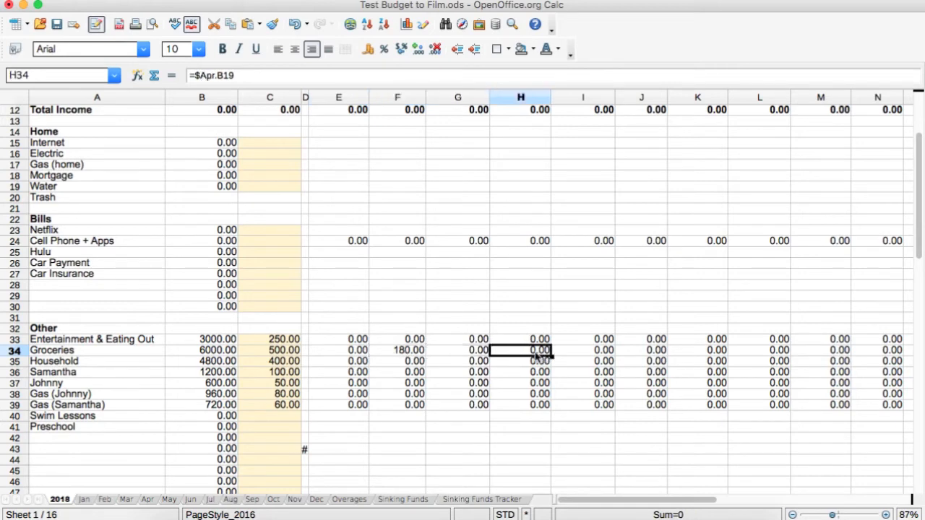
- Examine the December Groceries formula in P34, highlighting its B19 and Dec parts and leaving the formula unedited
scroll(533, 368, "right", 5)
scroll(656, 361, "left", 3)
left_click(777, 351)
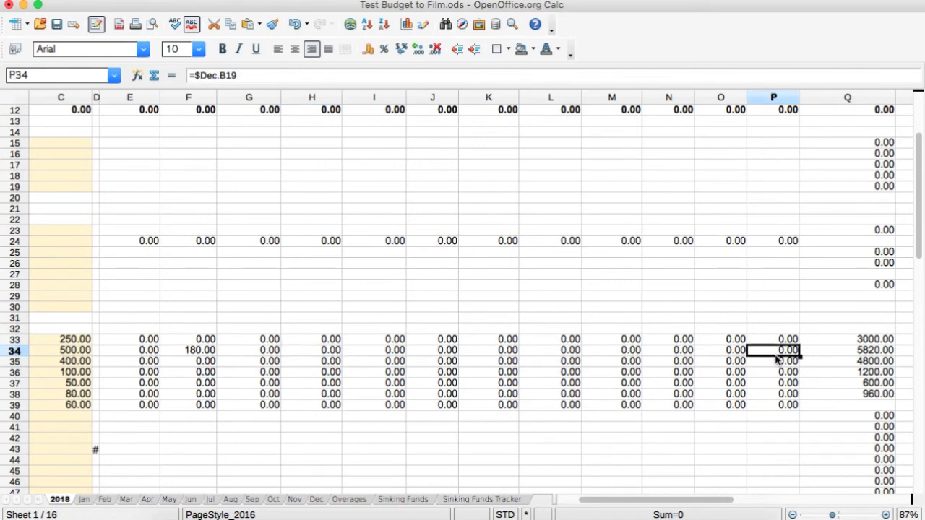
left_click(224, 75)
double_click(229, 75)
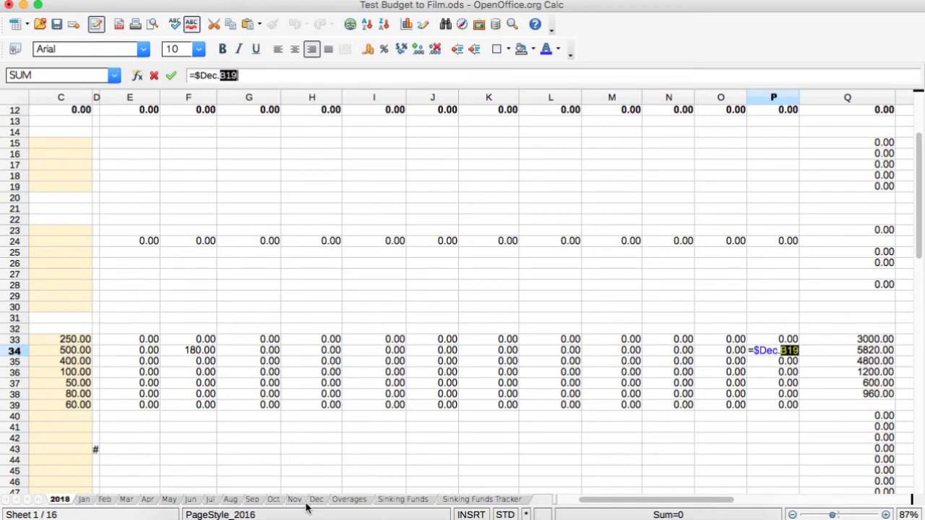
left_click(201, 75)
left_click_drag(200, 75, 217, 75)
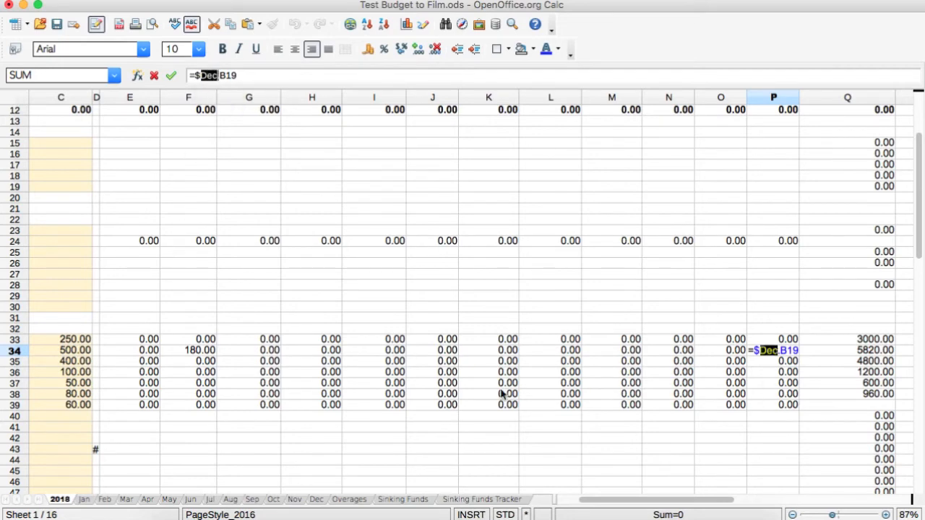
key("Return")
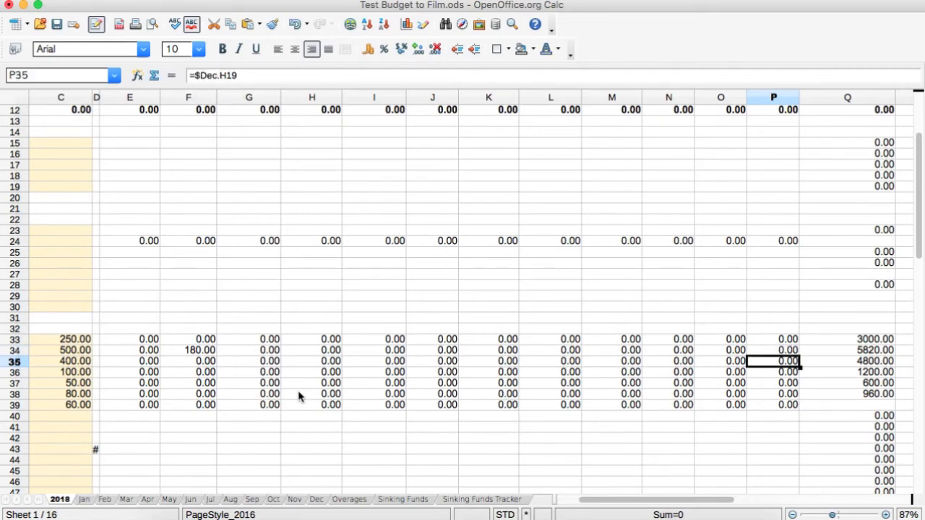
- Review the running totals tables on the Feb sheet down to row 50, including the first gas table's total formula in E9
scroll(301, 396, "left", 3)
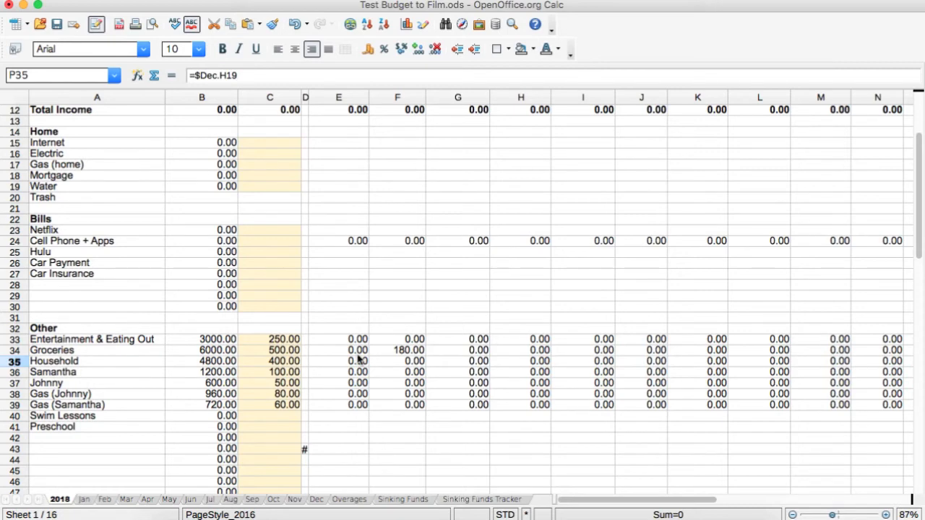
left_click(110, 500)
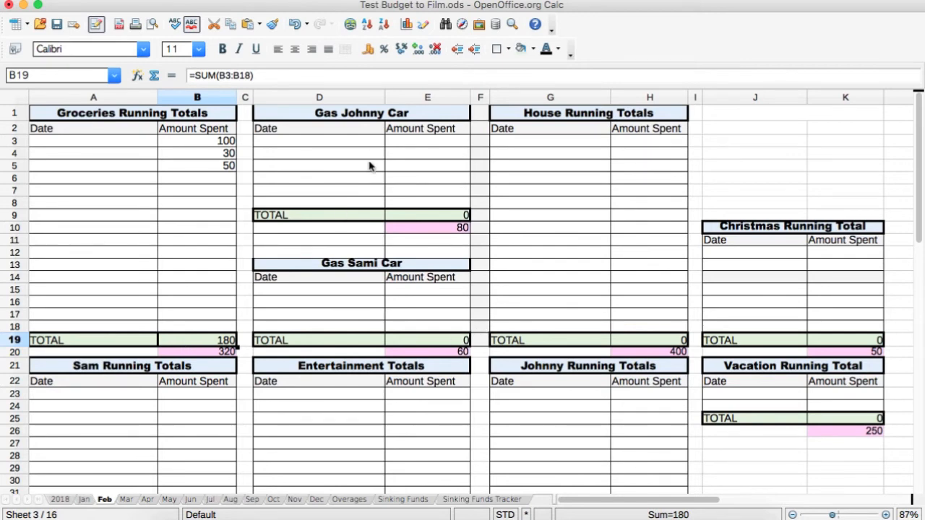
left_click(427, 214)
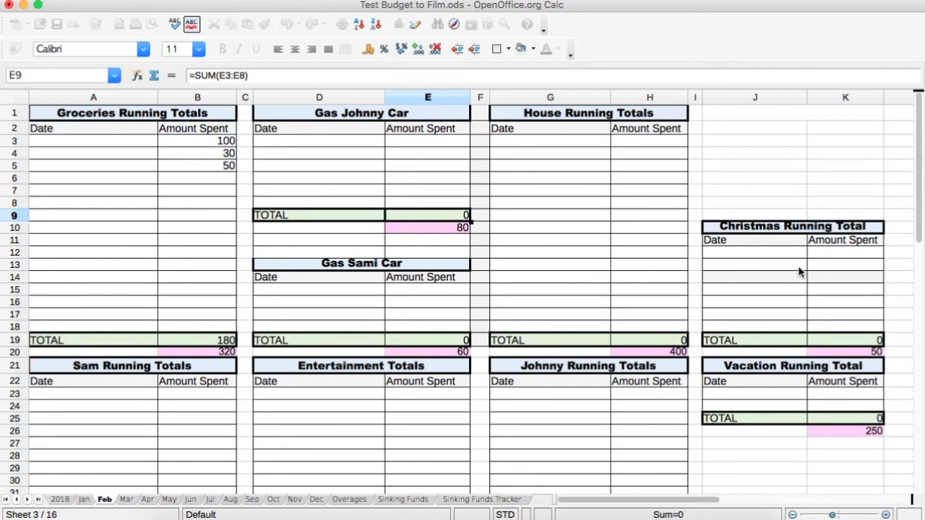
scroll(799, 271, "down", 2)
scroll(799, 271, "down", 4)
scroll(359, 330, "down", 1)
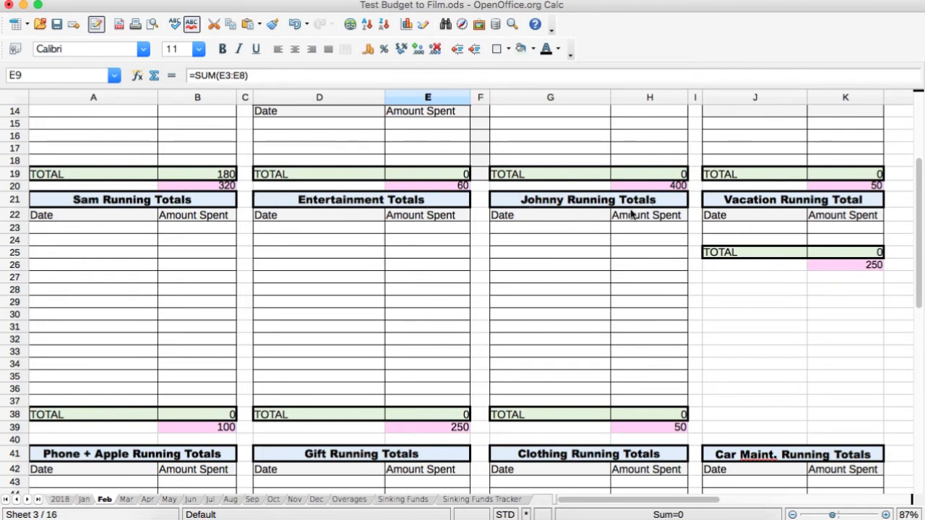
scroll(630, 214, "down", 5)
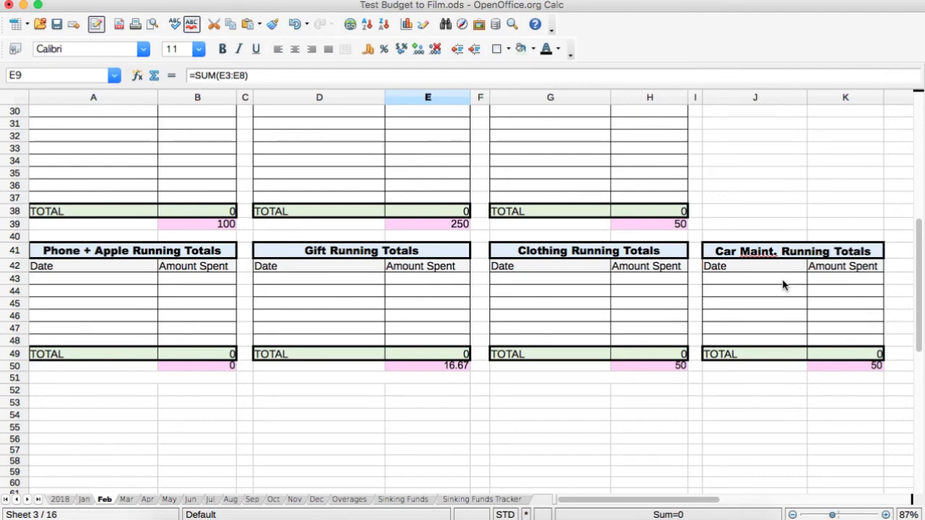
- Examine the sinking funds section of the 2018 sheet, including the January Christmas formula in E54
left_click(60, 499)
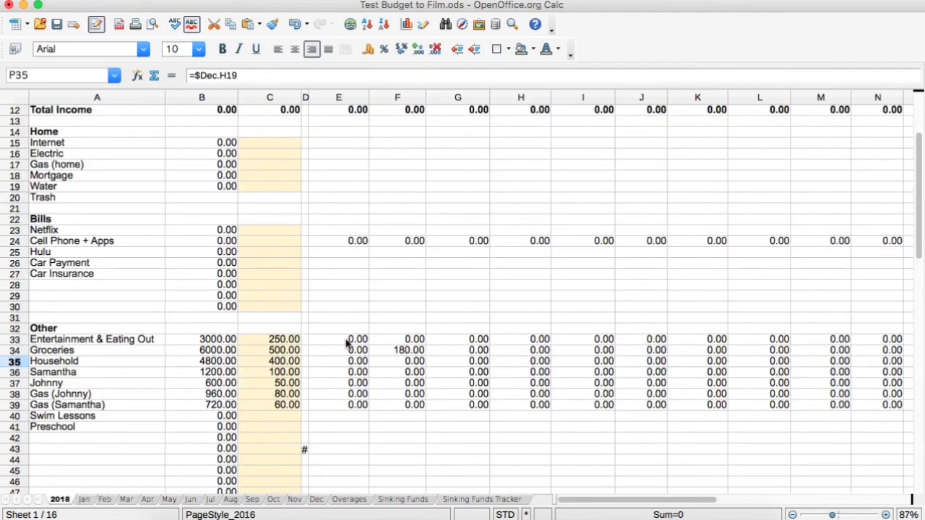
scroll(346, 344, "down", 3)
scroll(346, 344, "down", 4)
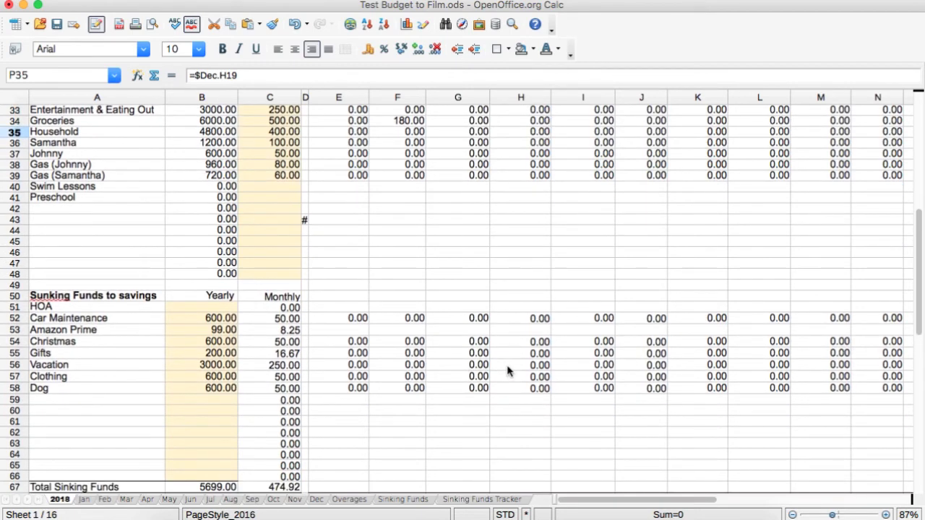
left_click(345, 344)
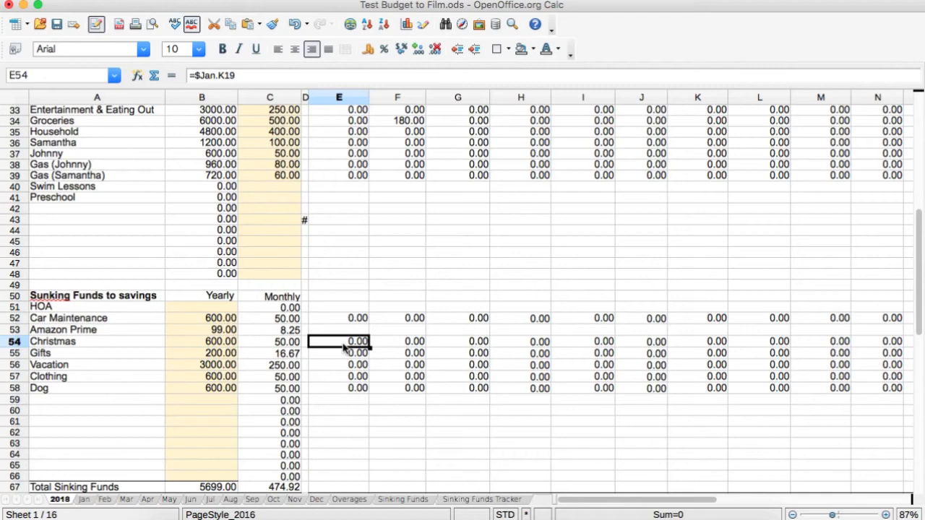
scroll(433, 347, "up", 10)
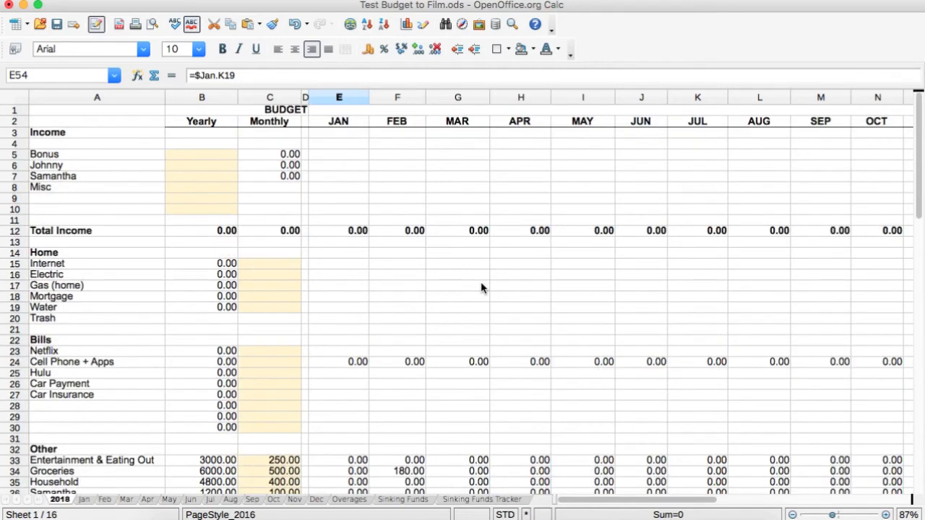
scroll(480, 287, "down", 10)
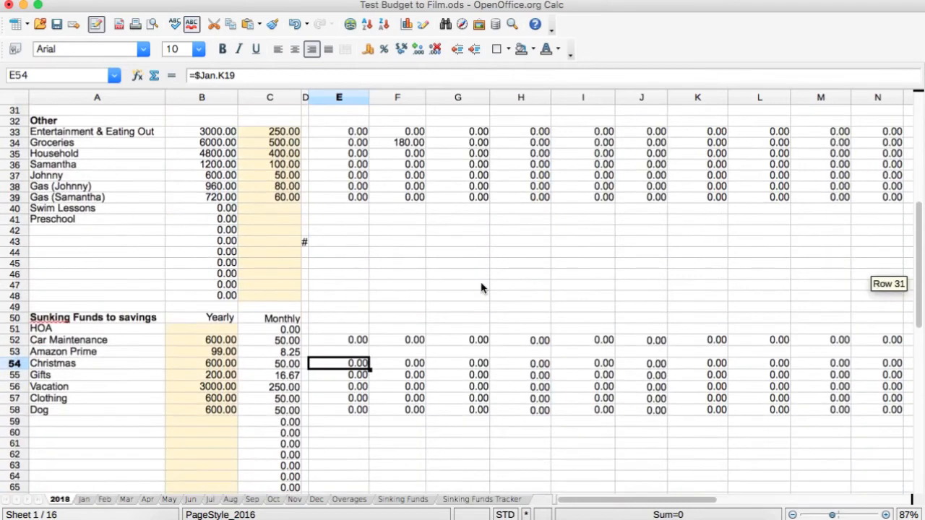
- Look over the Groceries entries at the start of the Feb sheet and the running totals on the Jan sheet
left_click(106, 500)
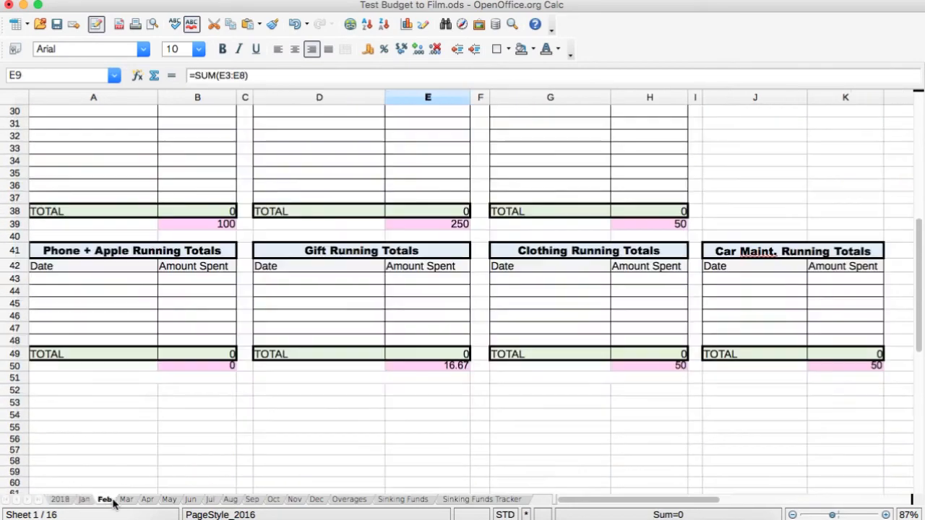
scroll(161, 401, "up", 10)
scroll(161, 404, "right", 2)
scroll(162, 407, "left", 2)
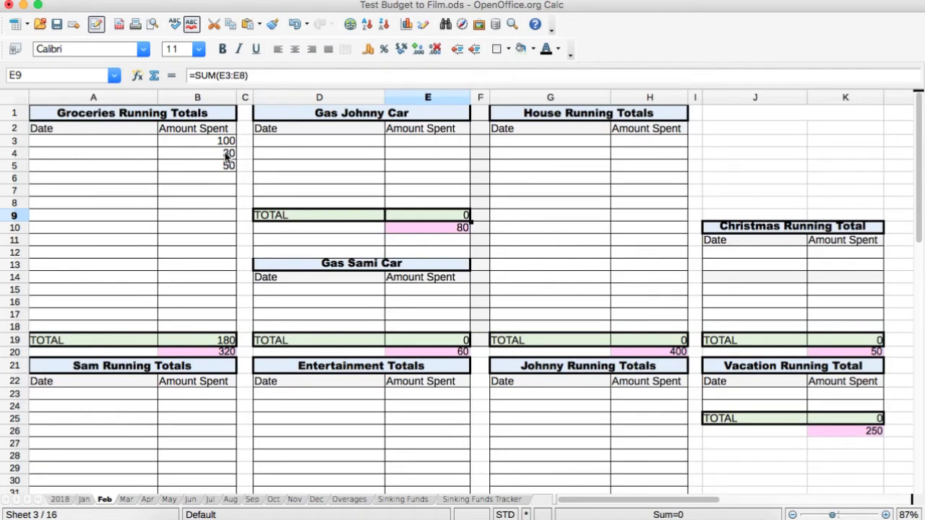
left_click(84, 500)
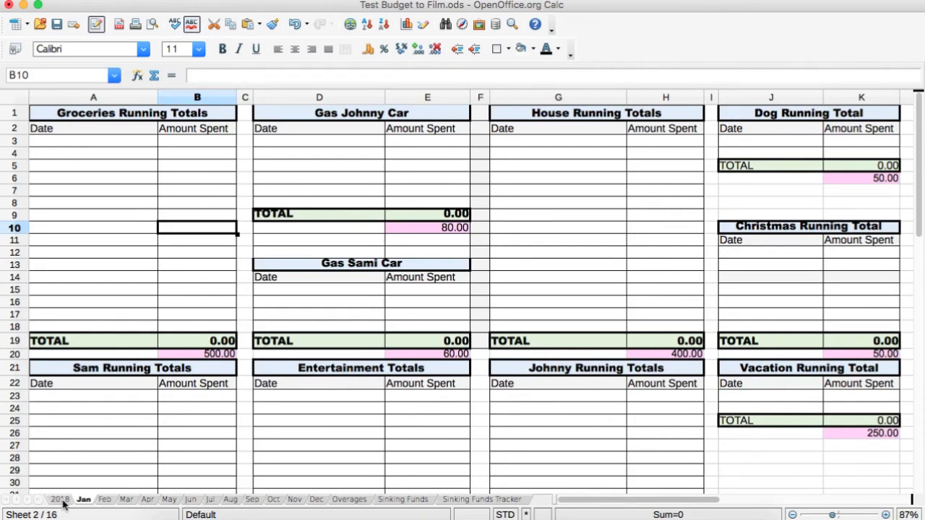
- Locate the monthly Groceries budget in C34 on the 2018 sheet
left_click(63, 501)
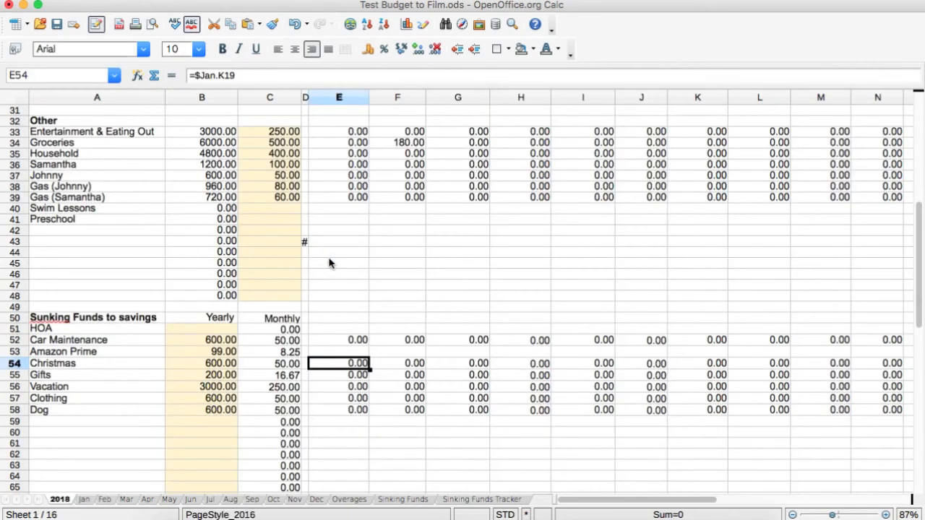
scroll(328, 263, "up", 2)
left_click(104, 499)
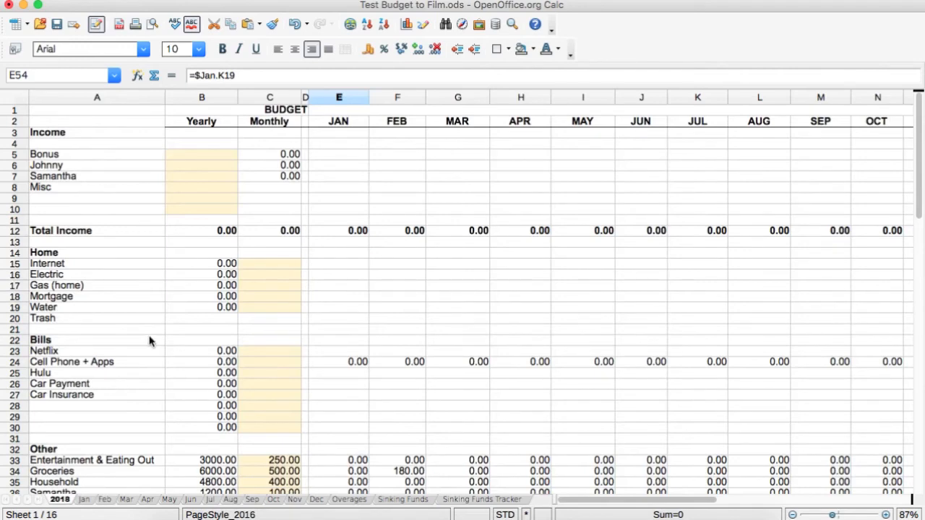
scroll(151, 341, "down", 5)
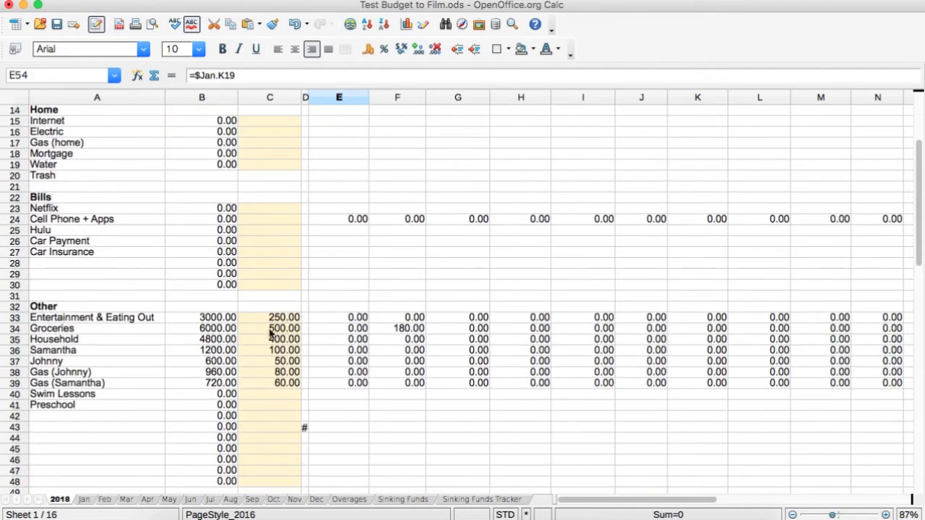
left_click(267, 330)
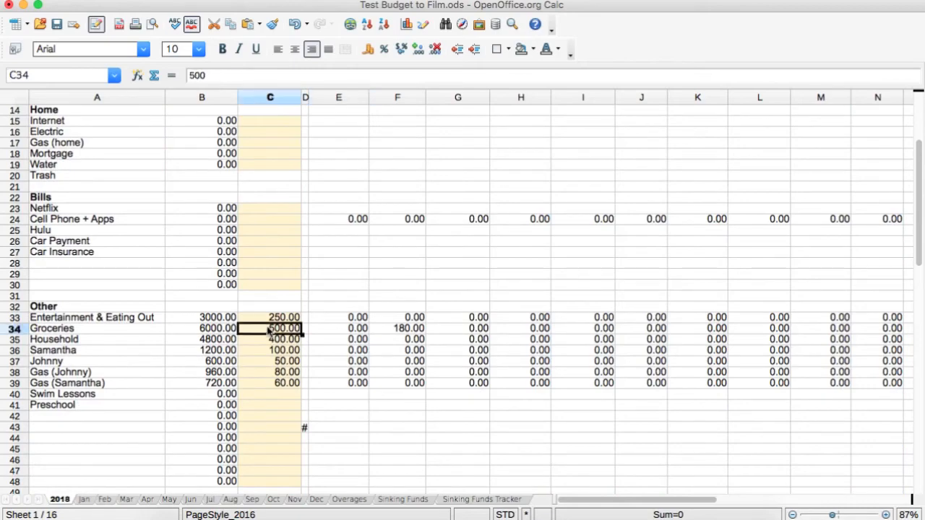
- Examine the expense totals at the end of the 2018 sheet and the Net Inflow/(Outflow) row, including the January formula in E70
scroll(267, 330, "down", 10)
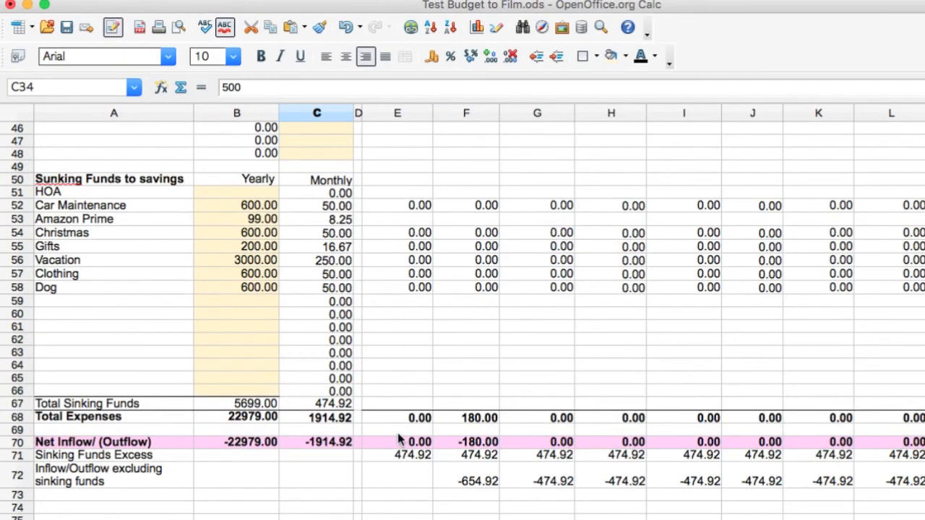
scroll(400, 435, "up", 6)
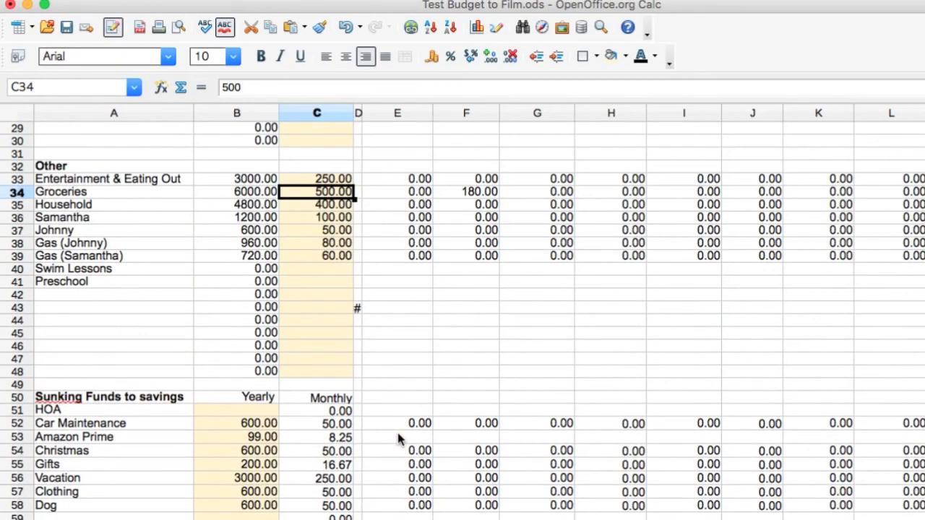
scroll(396, 429, "down", 6)
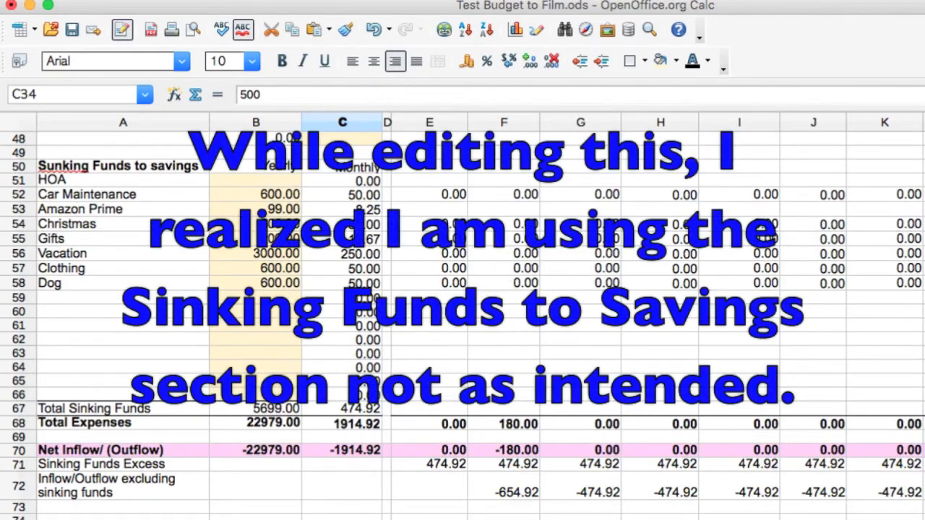
left_click(78, 509)
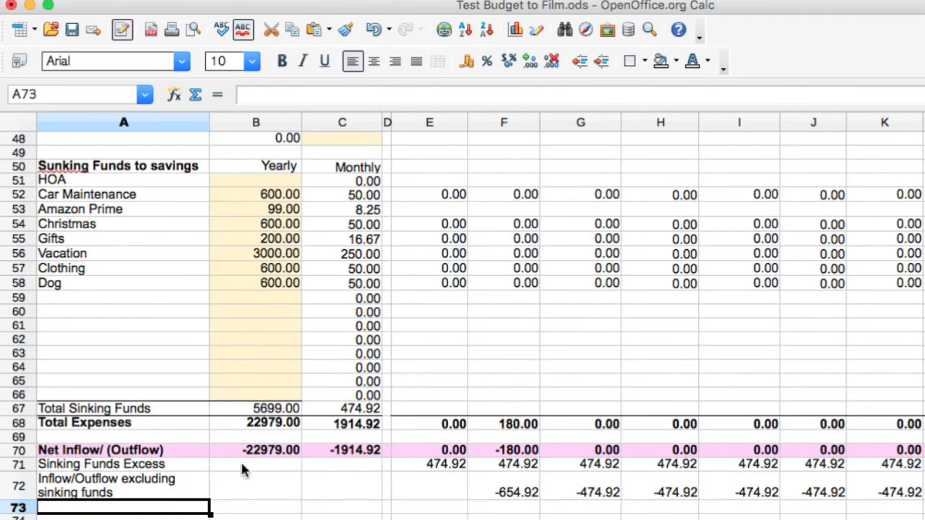
left_click(18, 450)
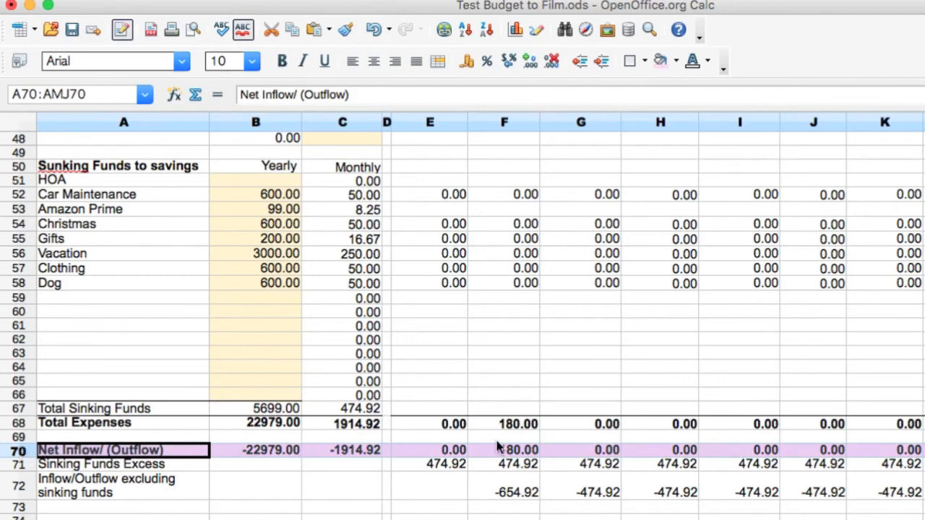
left_click(401, 452)
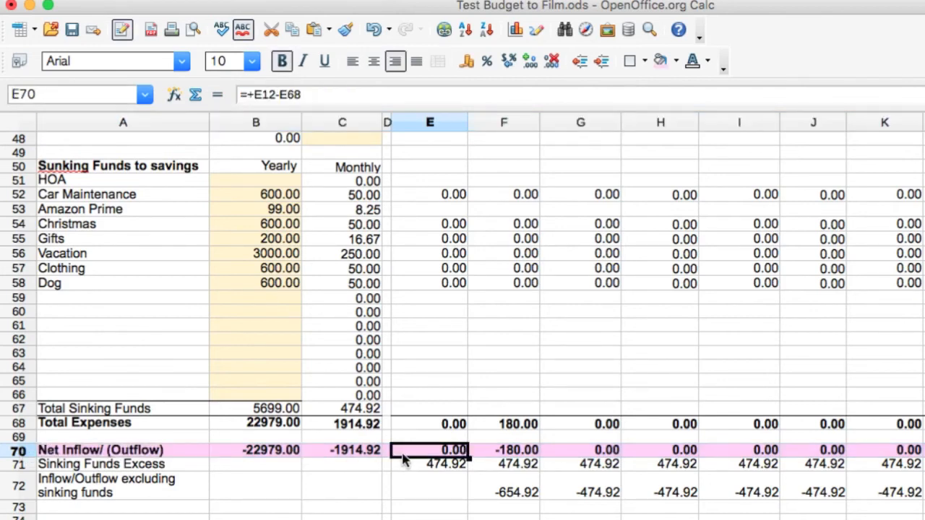
left_click(158, 517)
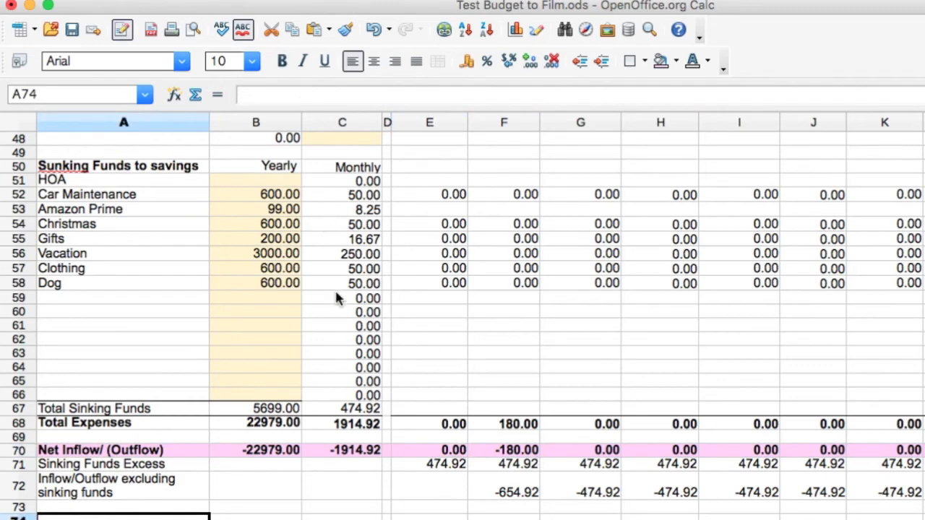
left_click(446, 455)
left_click(437, 517)
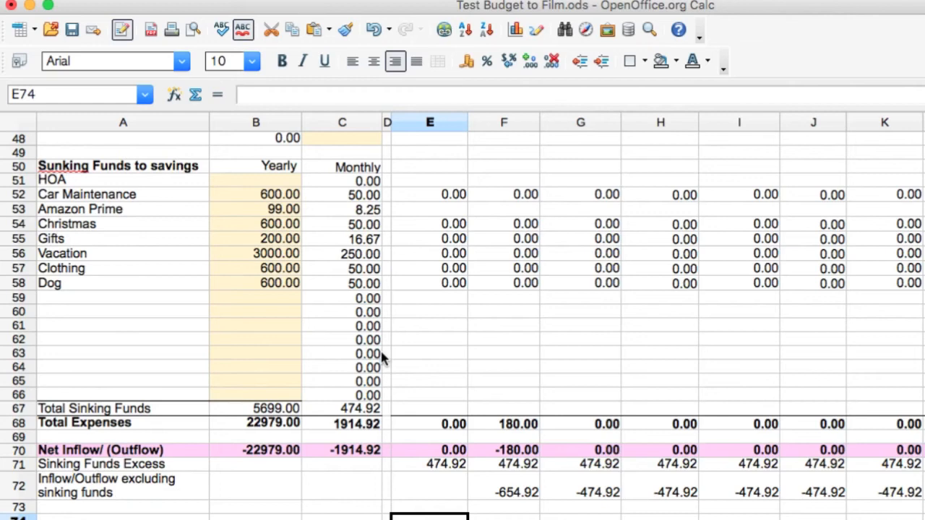
- Check the Sinking Funds Excess row against the Sinking Funds sheet's monthly totals and compare it with the inflow/outflow rows 70 and 72
left_click(15, 467)
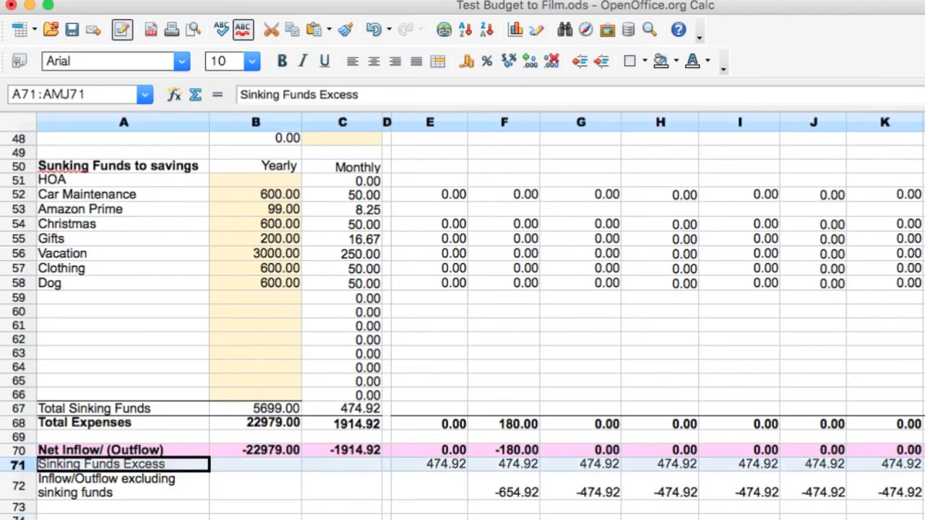
left_click(465, 519)
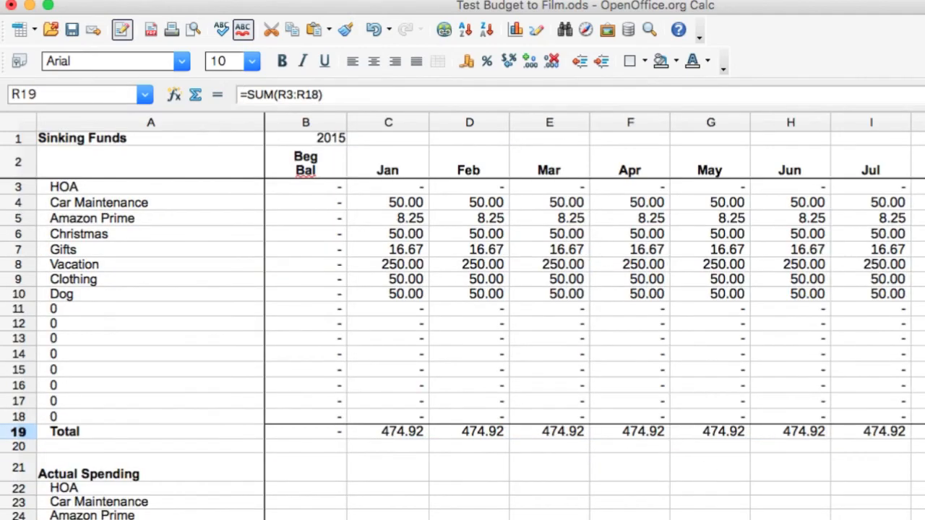
left_click(144, 519)
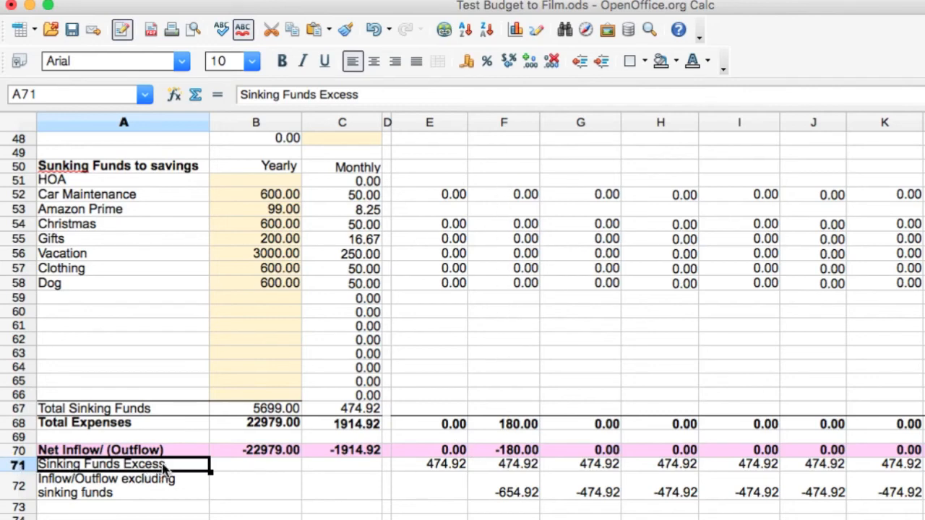
left_click(112, 491)
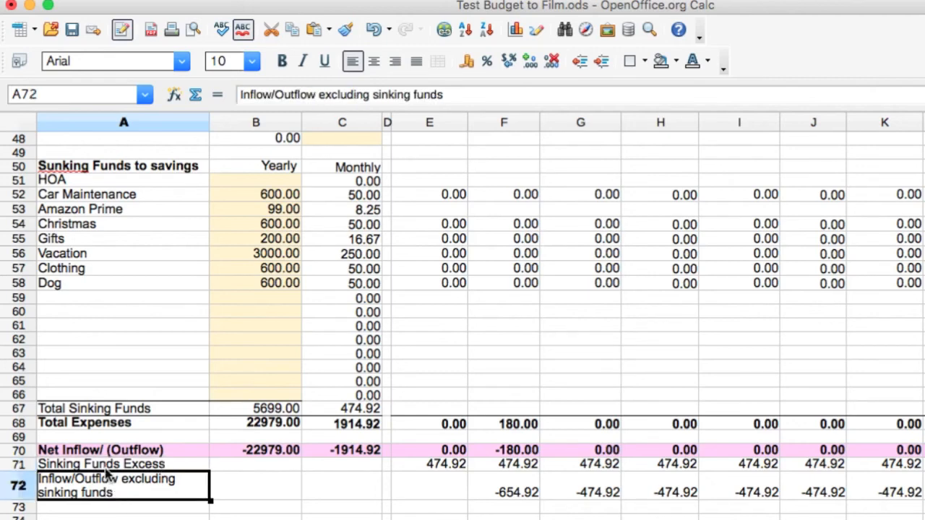
left_click(69, 454)
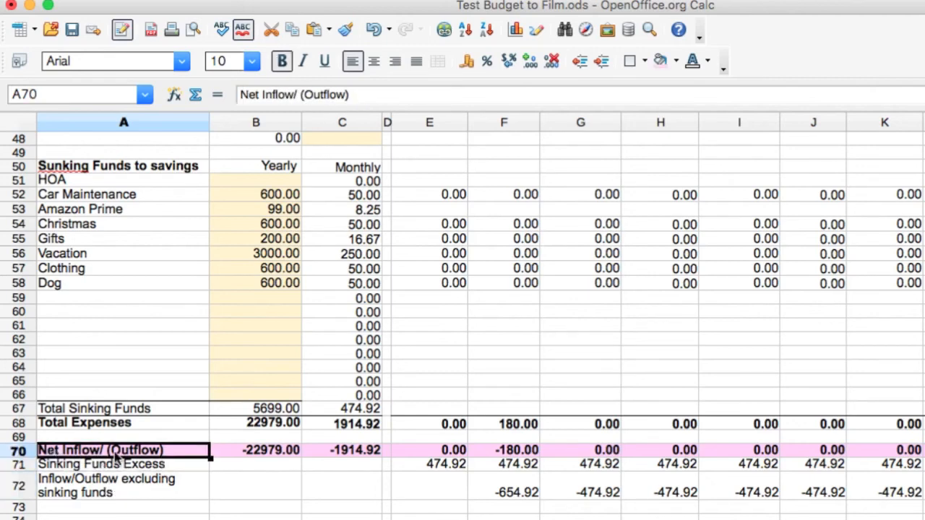
left_click(124, 497)
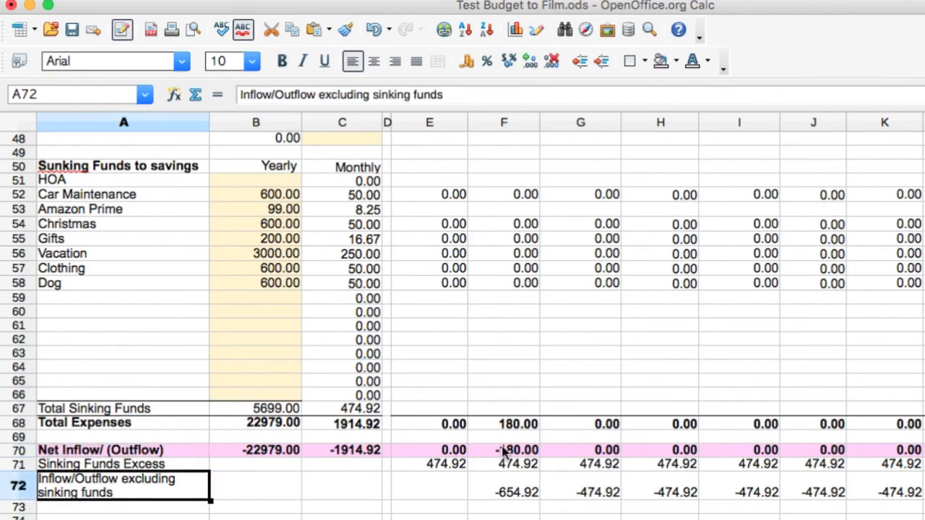
- Inspect the Sinking Funds Excess formulas in E71 and F71 and the Inflow/Outflow excluding sinking funds formulas in F72 and G72
left_click(428, 470)
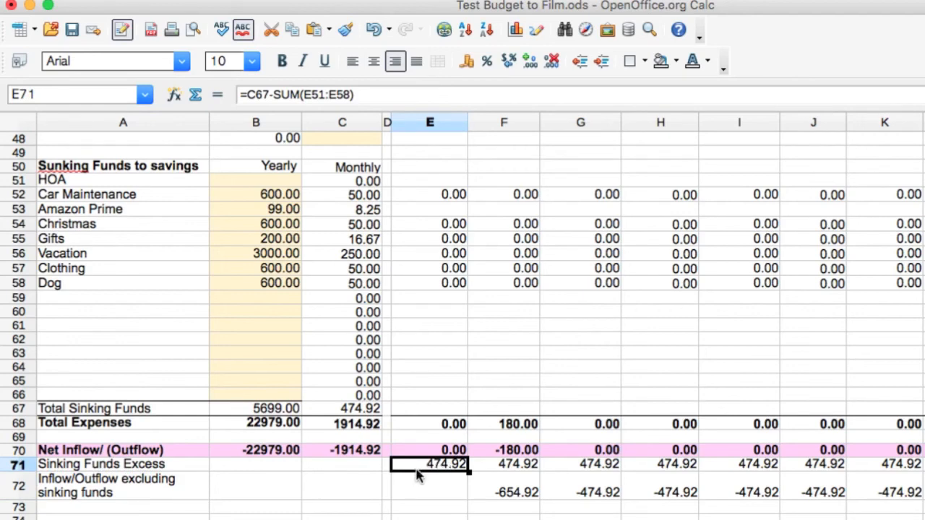
left_click(510, 497)
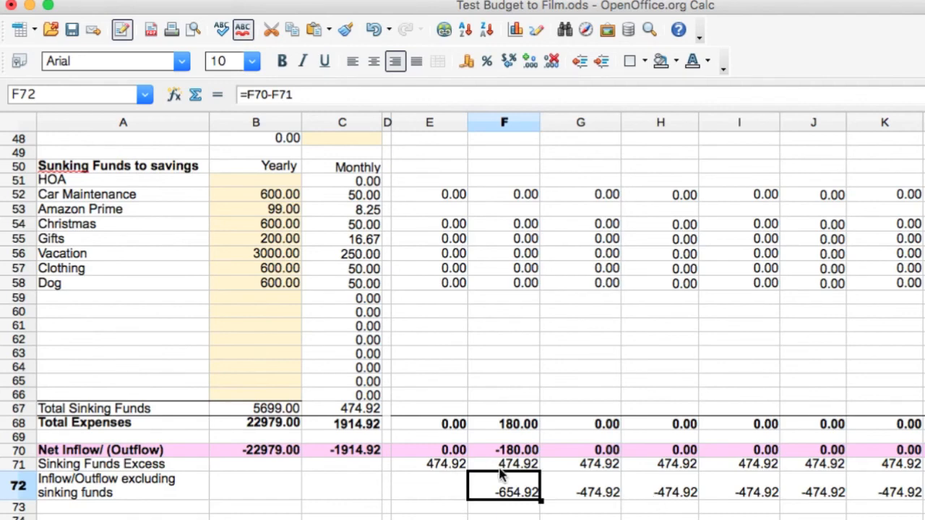
left_click(444, 489)
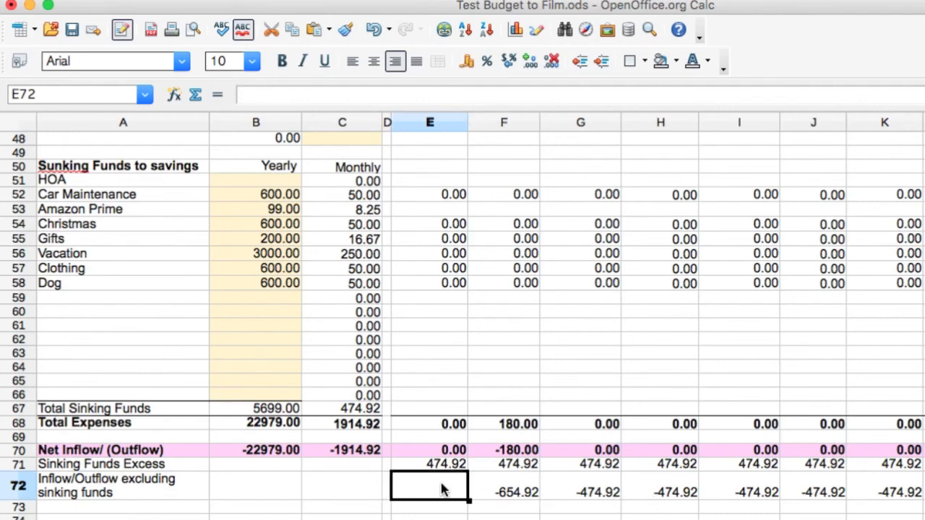
left_click(495, 490)
left_click(563, 490)
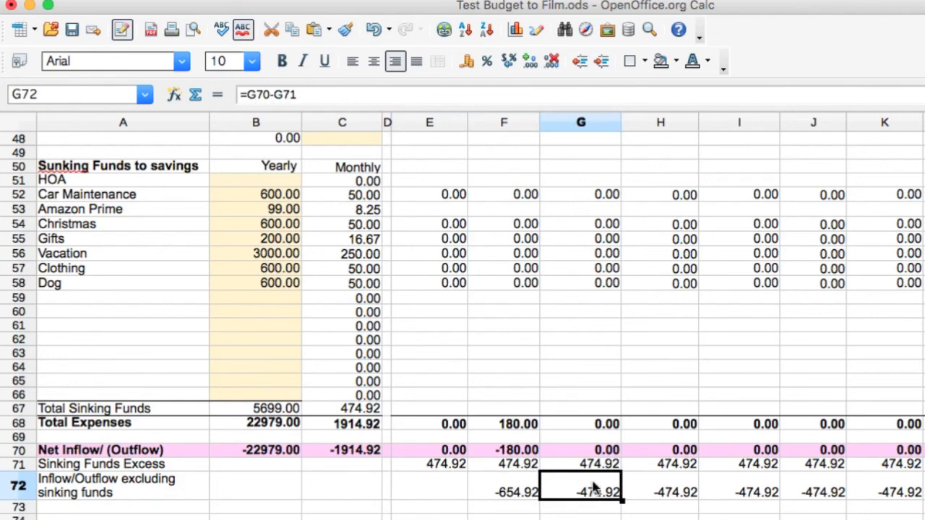
left_click(504, 466)
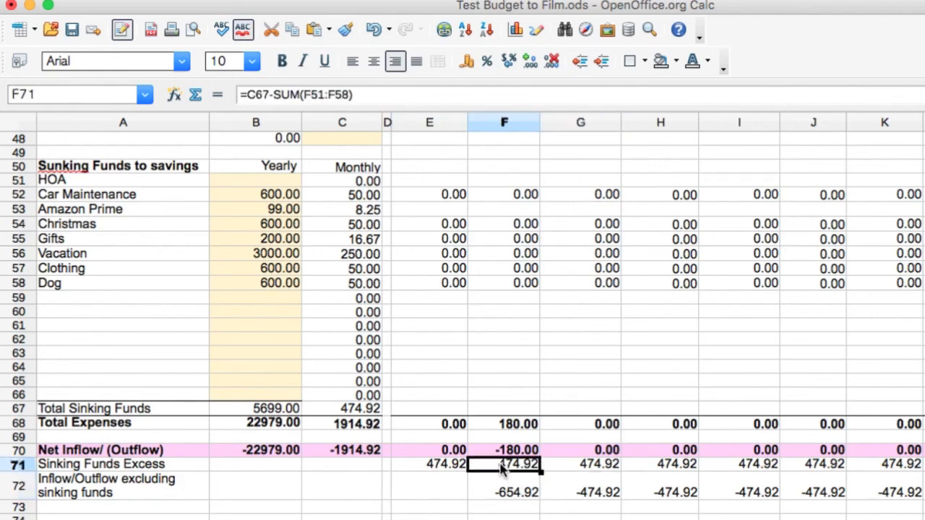
left_click(443, 489)
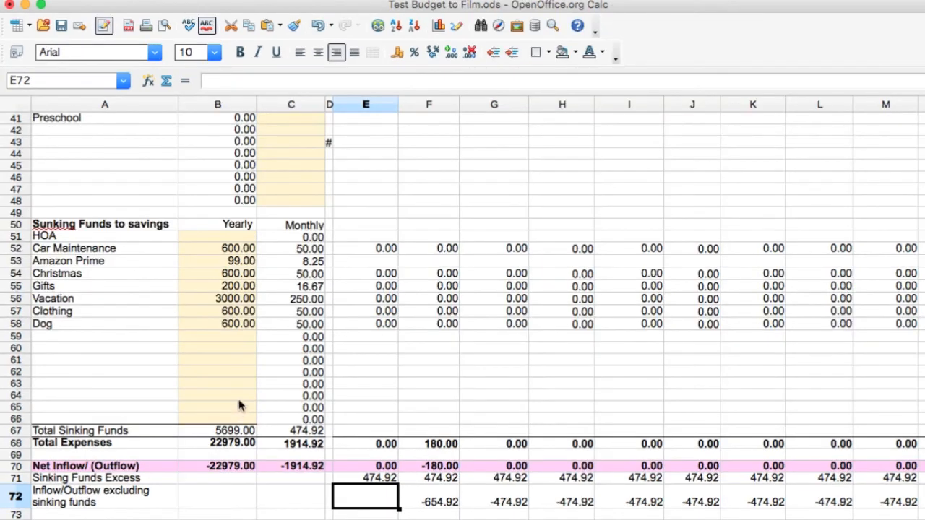
- Go back over the Other, Bills and Home sections of the 2018 sheet up to Total Income
scroll(310, 363, "up", 2)
scroll(264, 393, "up", 8)
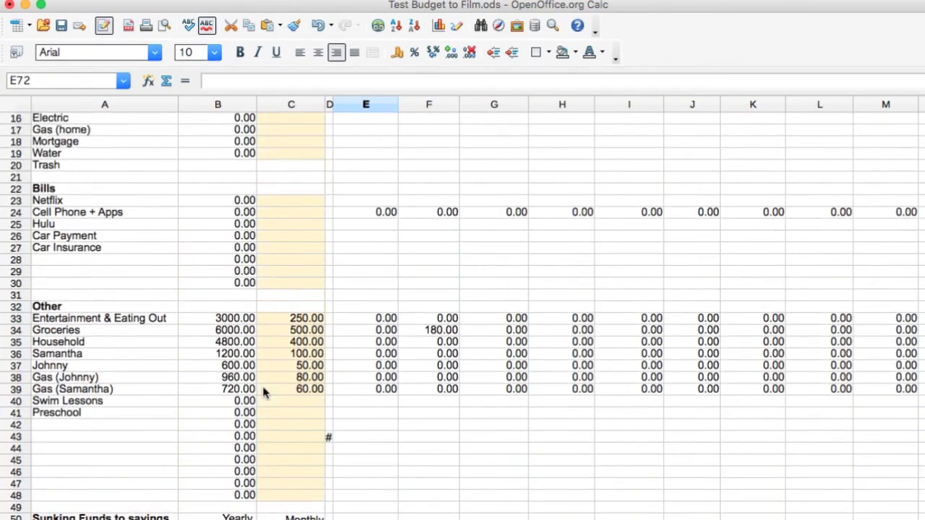
scroll(262, 391, "up", 2)
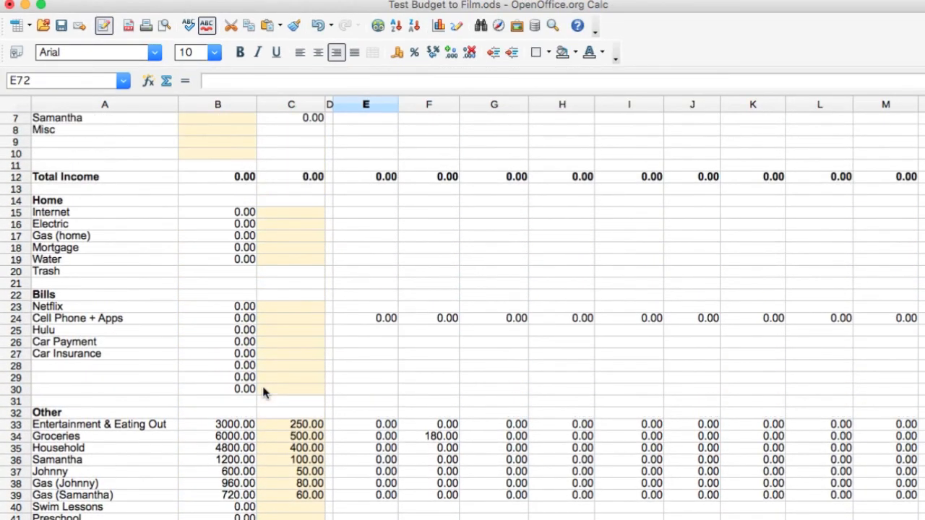